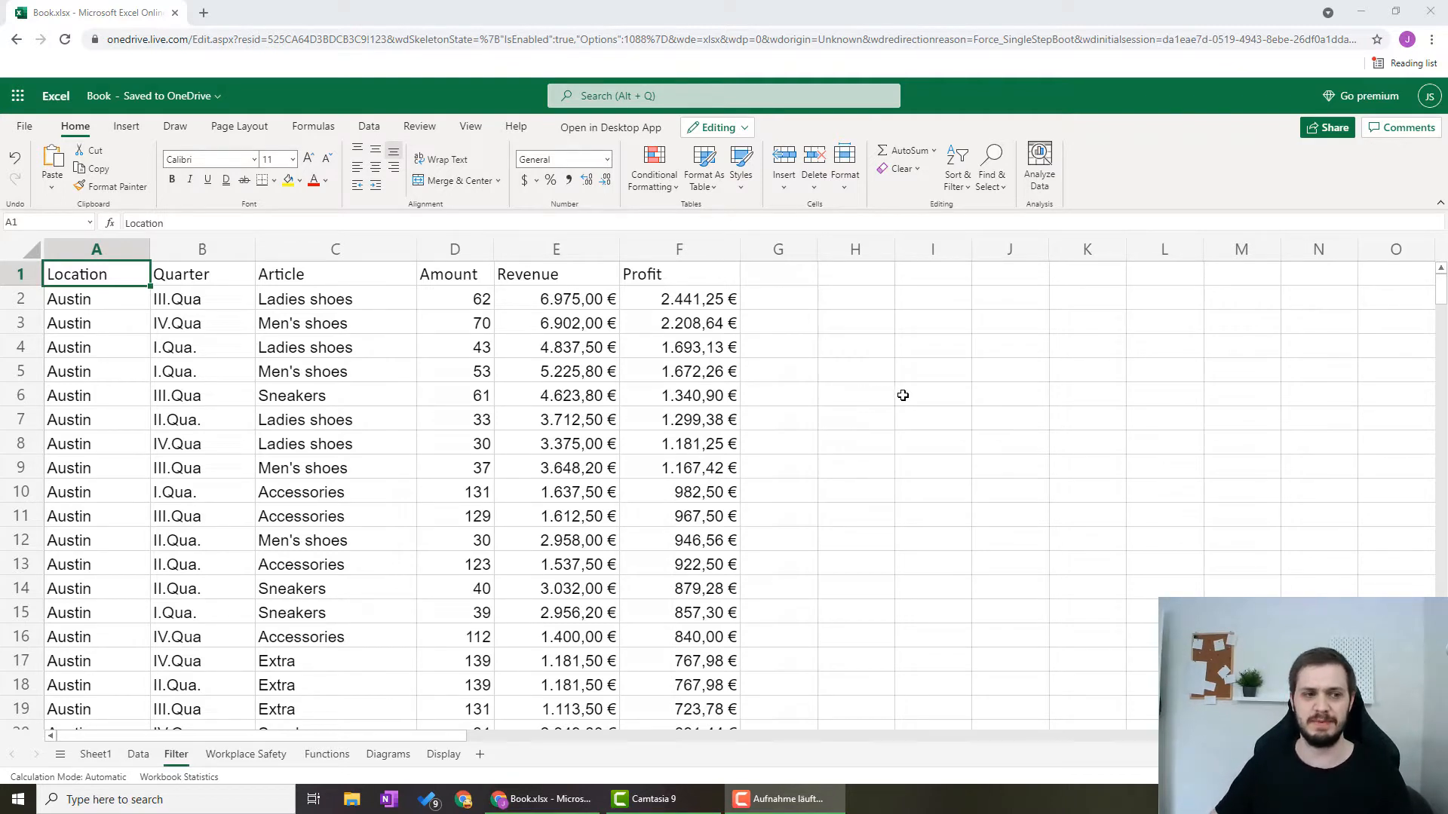
# Step: Move the whole data block from A2:F121 down one row, leaving row 2 empty beneath the headers
pyautogui.click(65, 299)
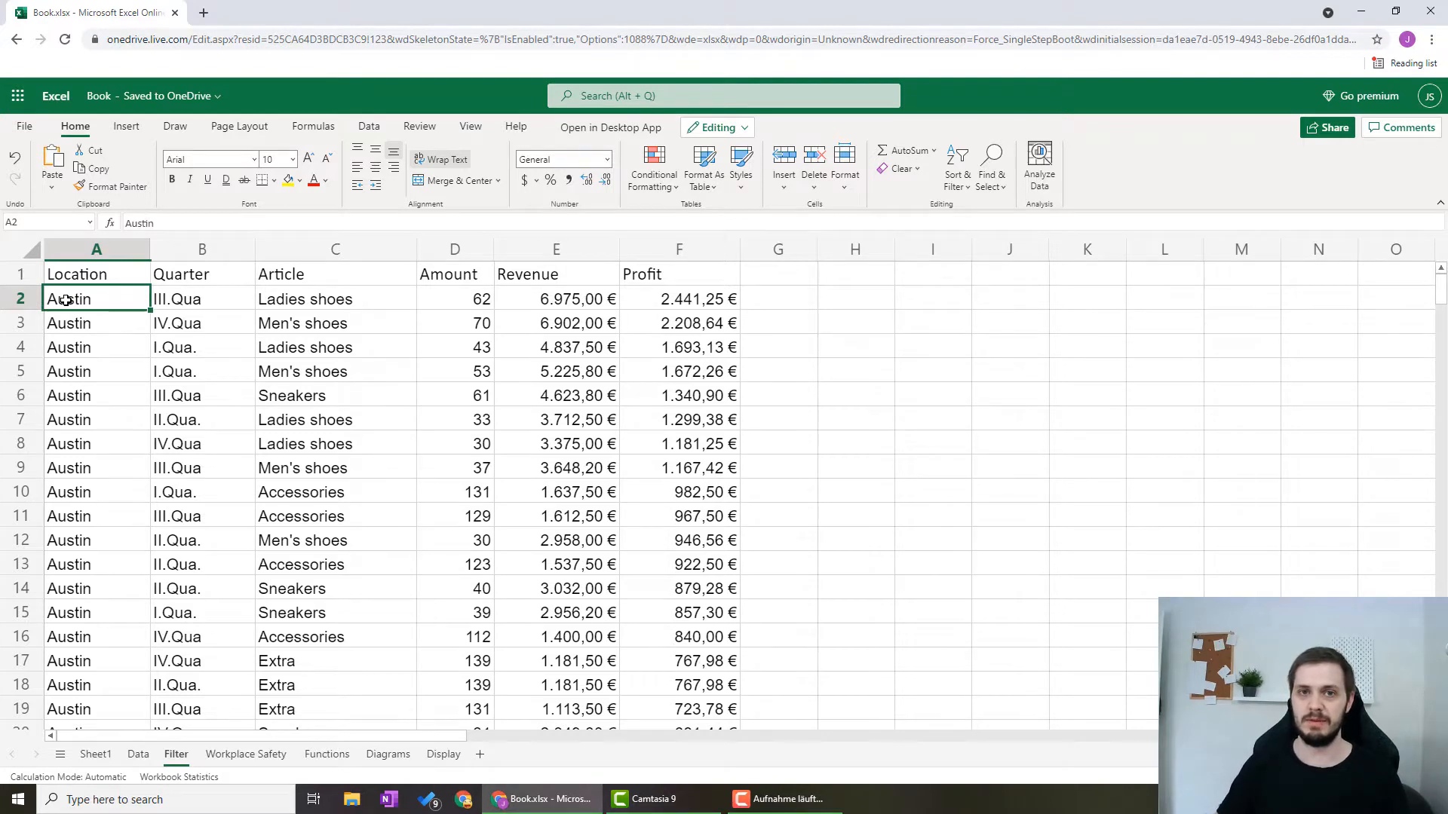
pyautogui.hotkey('ctrl', 'shift', 'Right')
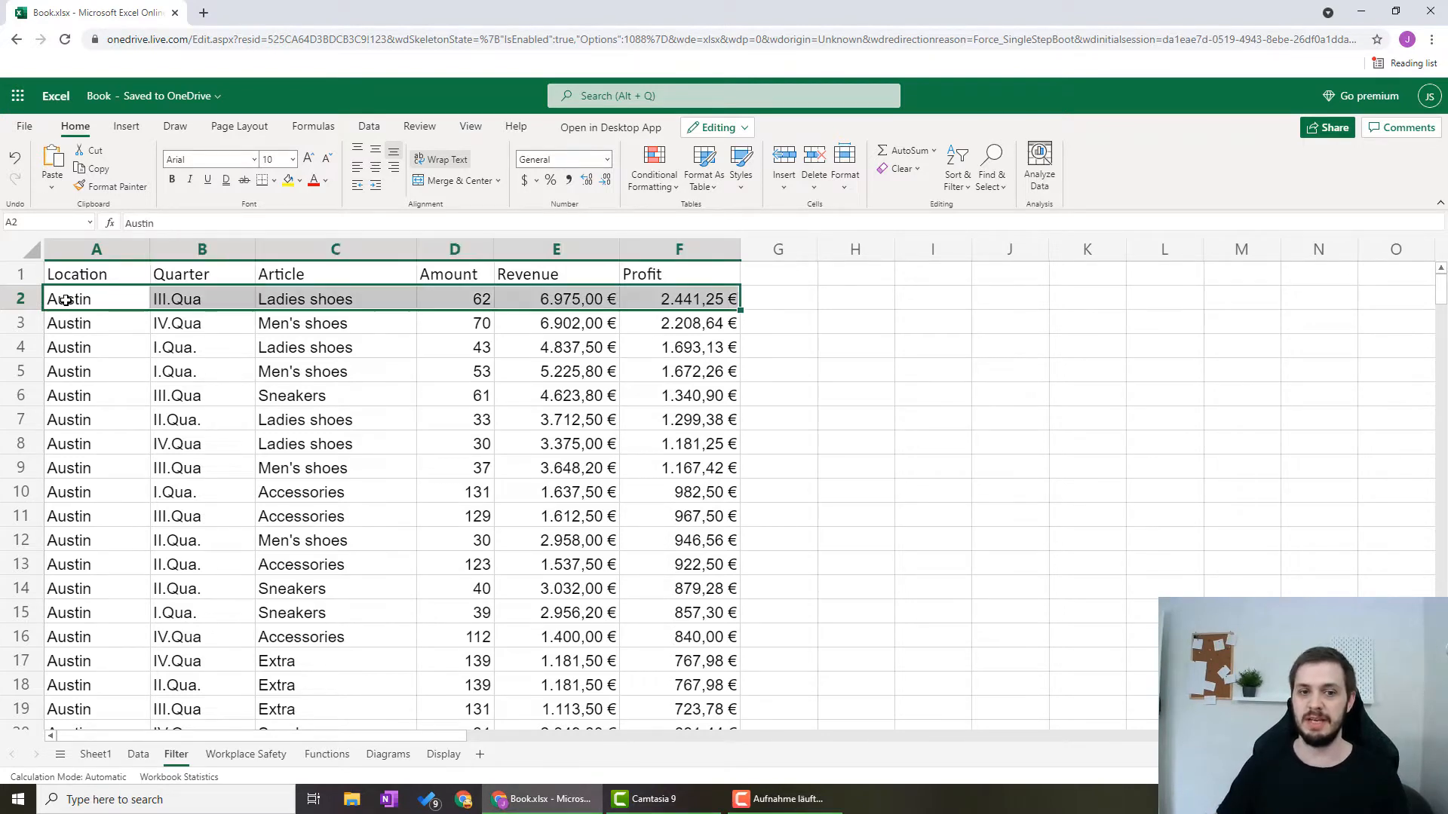
pyautogui.hotkey('ctrl', 'shift', 'Down')
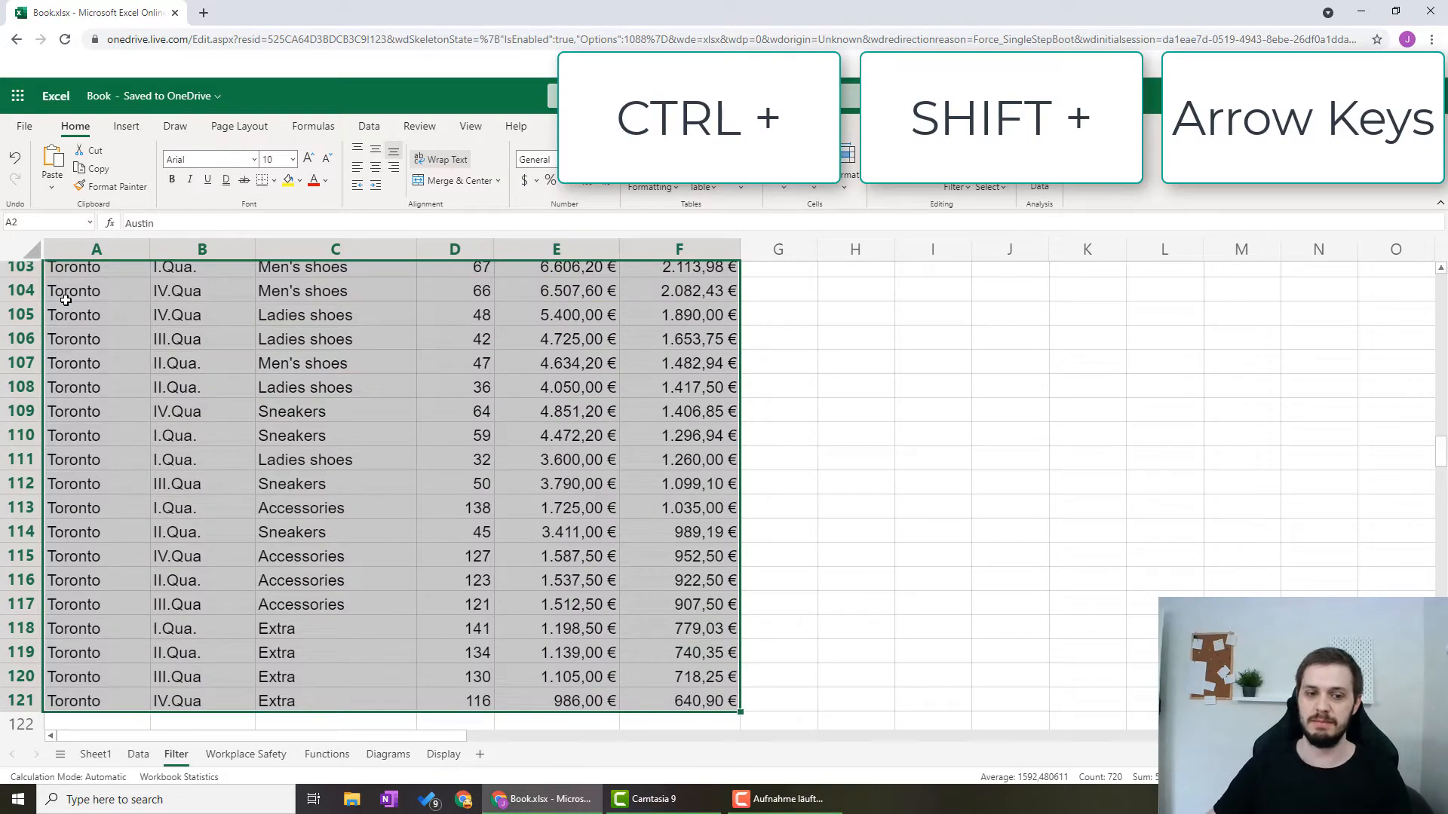
pyautogui.moveTo(739, 532); pyautogui.dragTo(740, 557)
pyautogui.scroll(10, 778, 335)
pyautogui.scroll(20, 777, 335)
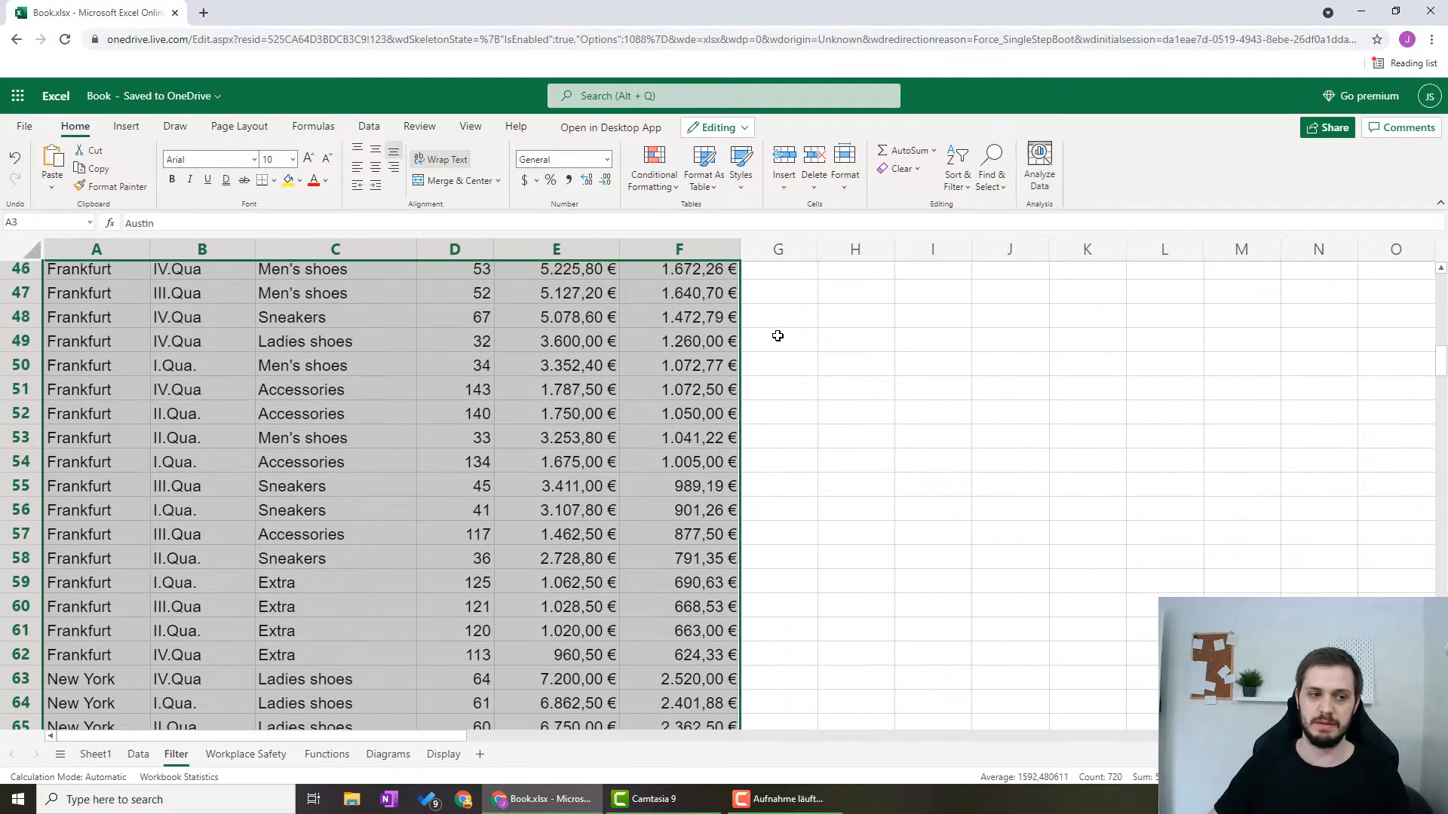
pyautogui.click(421, 289)
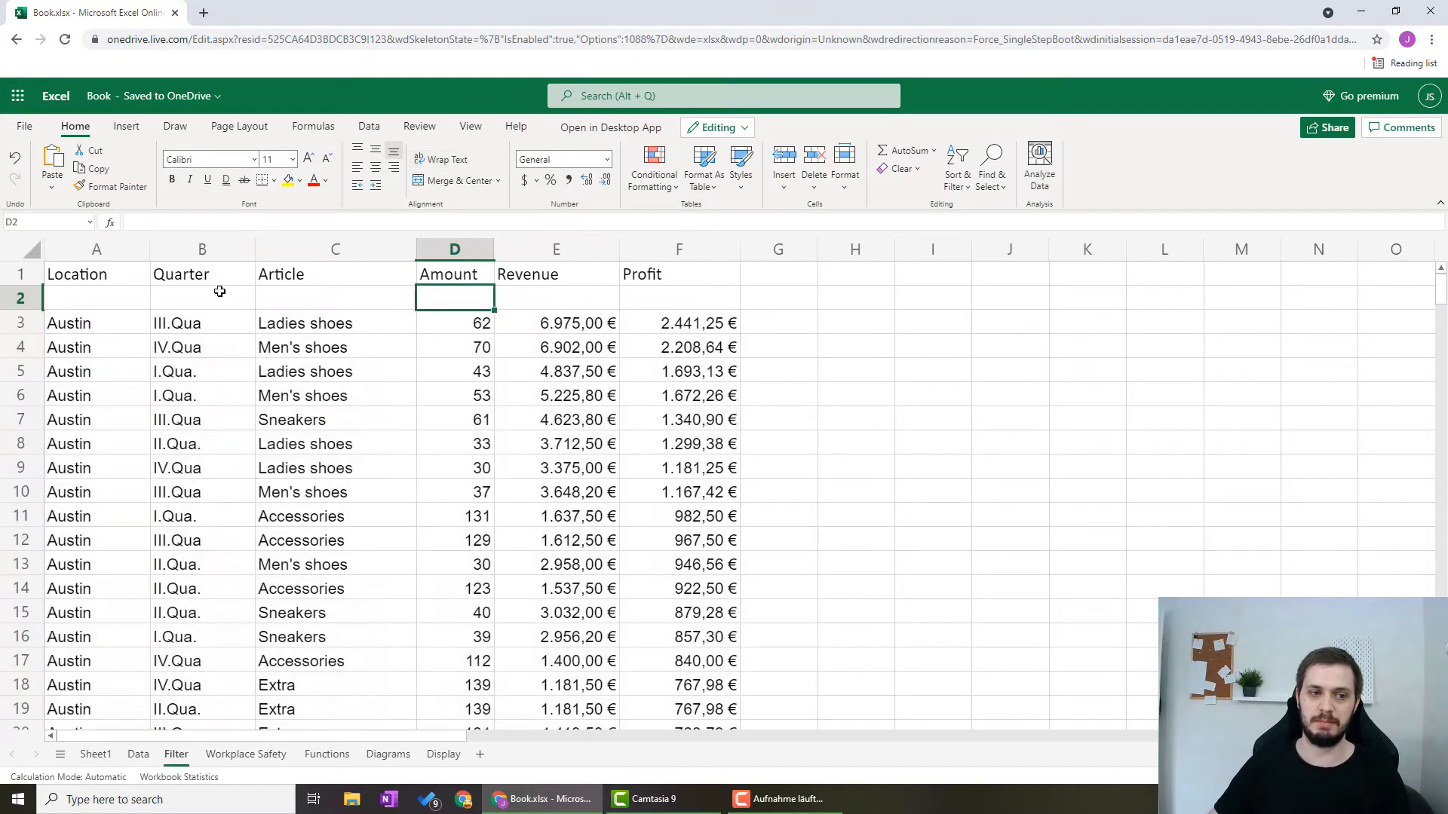
pyautogui.moveTo(114, 298); pyautogui.dragTo(575, 297)
pyautogui.click(683, 298)
# Step: Enter the location heading Austin in A2, fill it across to F2, and merge and center A2:F2
pyautogui.click(92, 297)
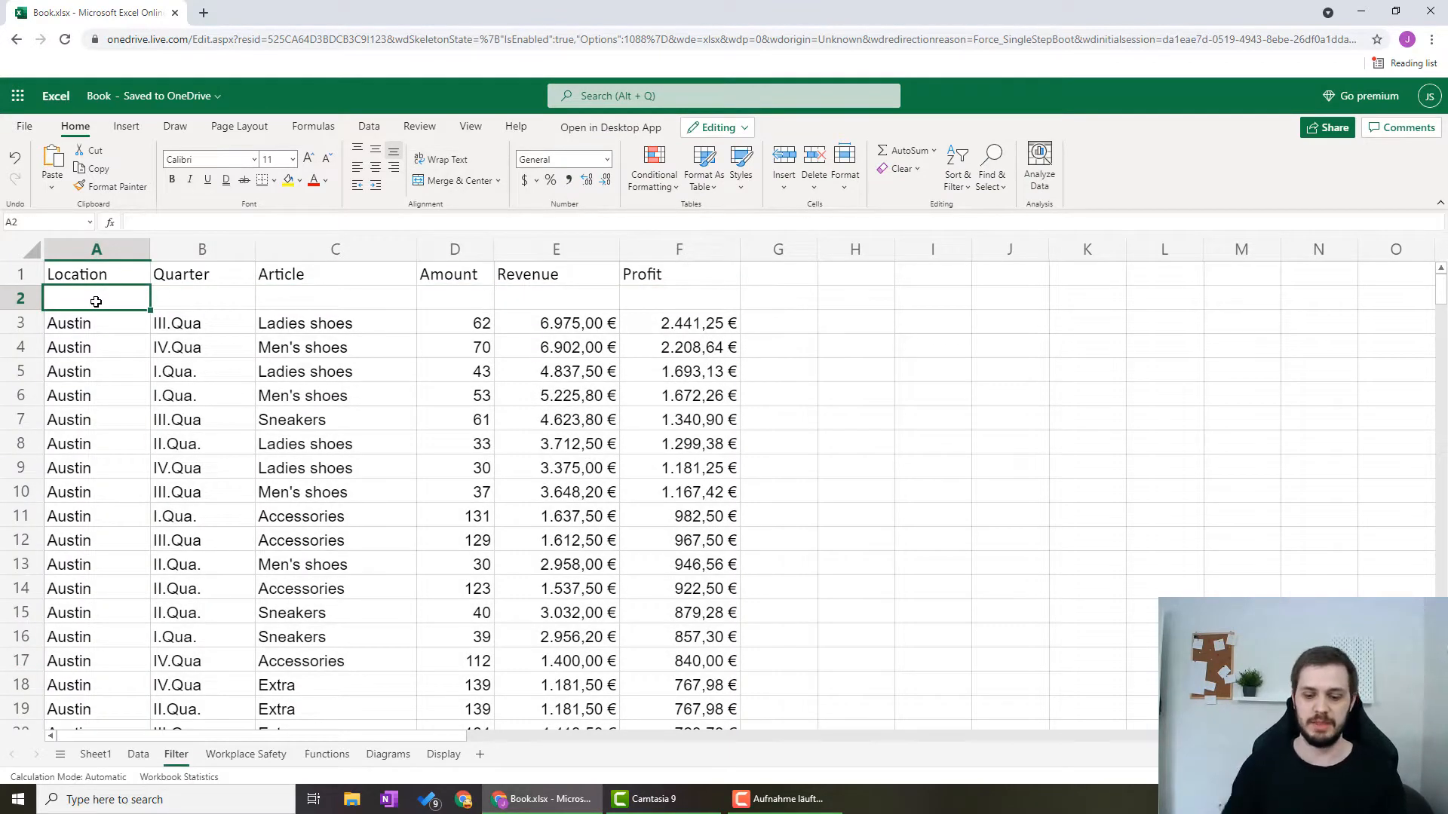
pyautogui.write('Austin')
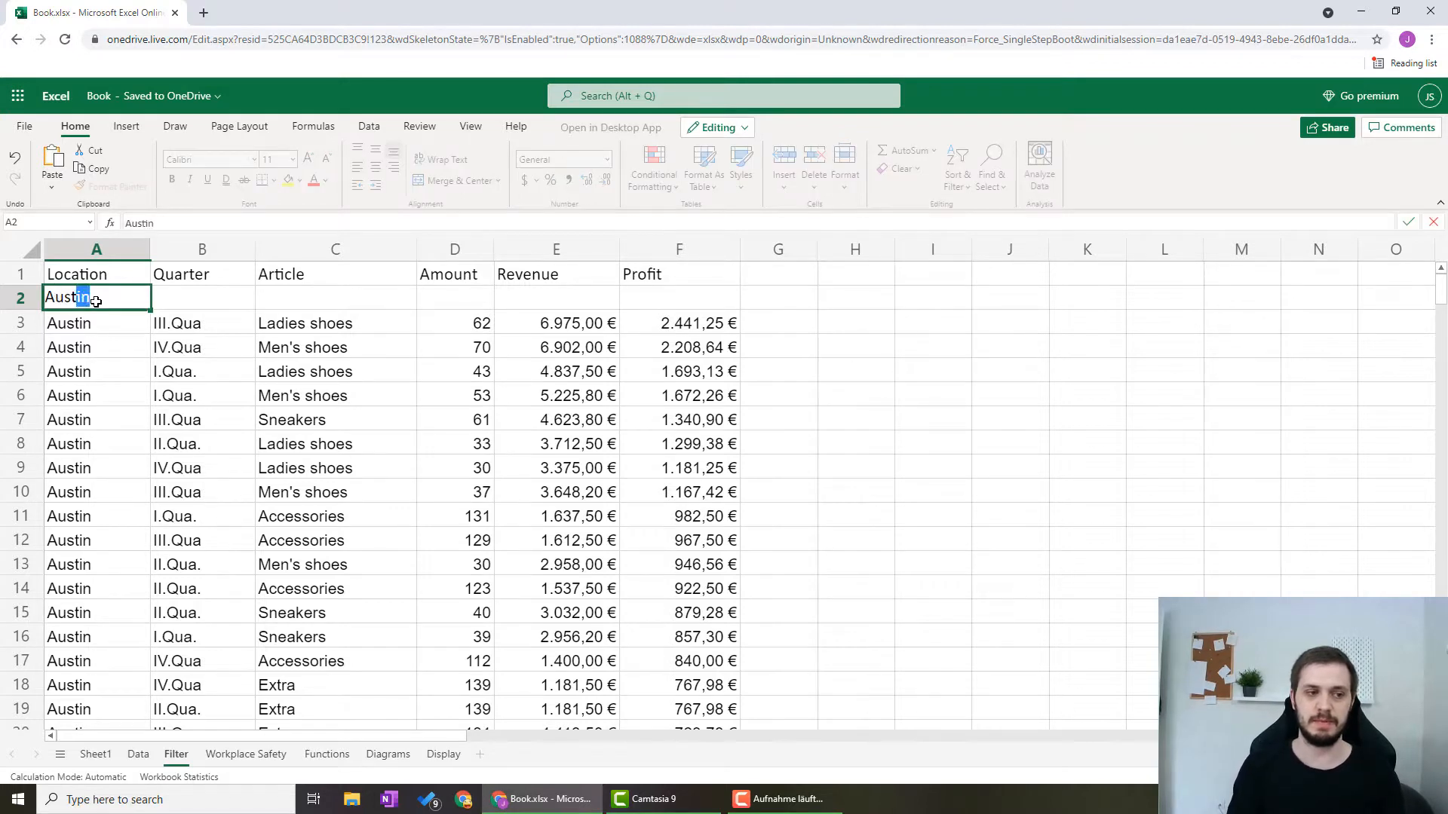
pyautogui.press('Tab')
pyautogui.click(96, 301)
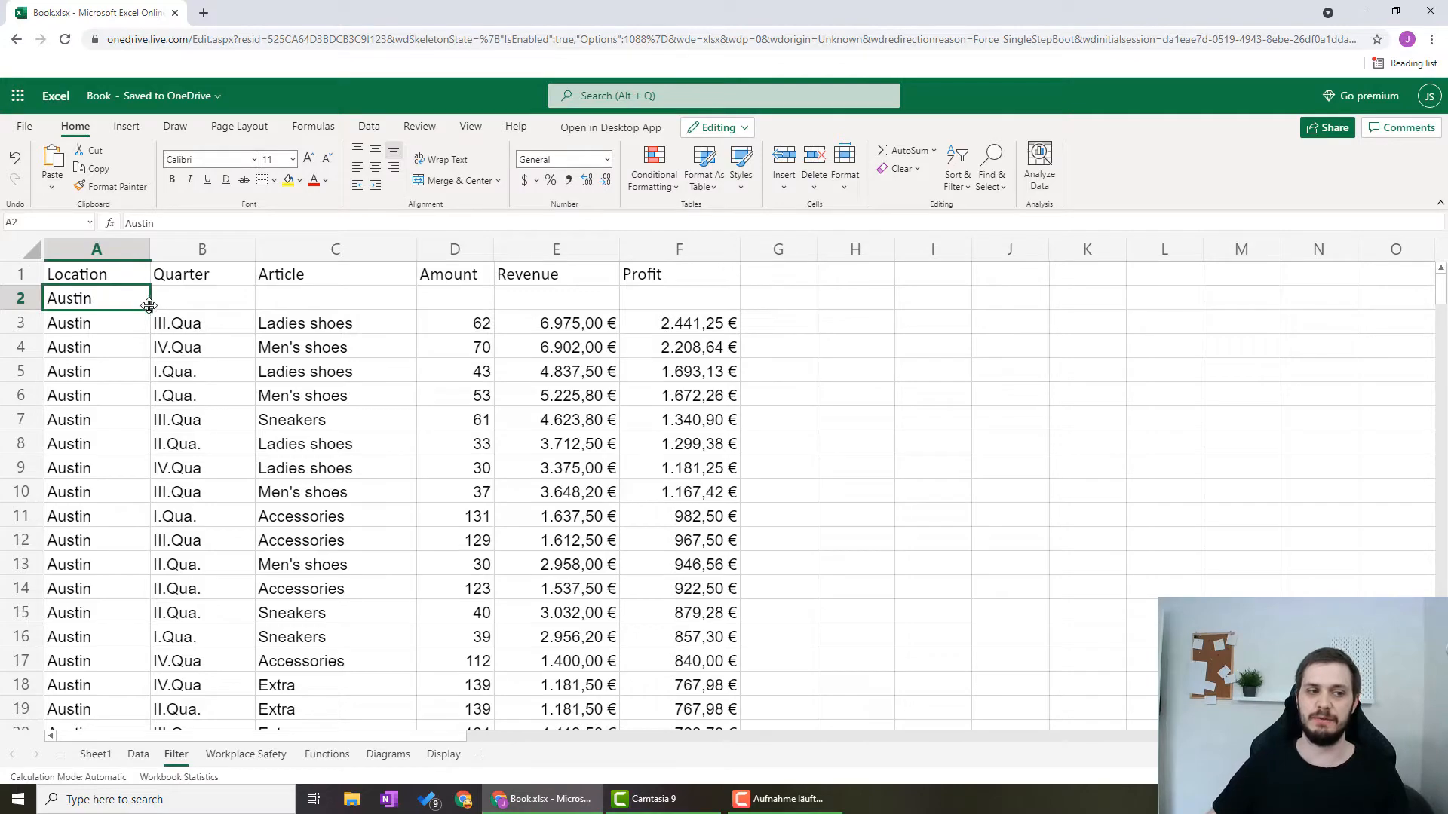
pyautogui.moveTo(149, 309); pyautogui.dragTo(653, 304)
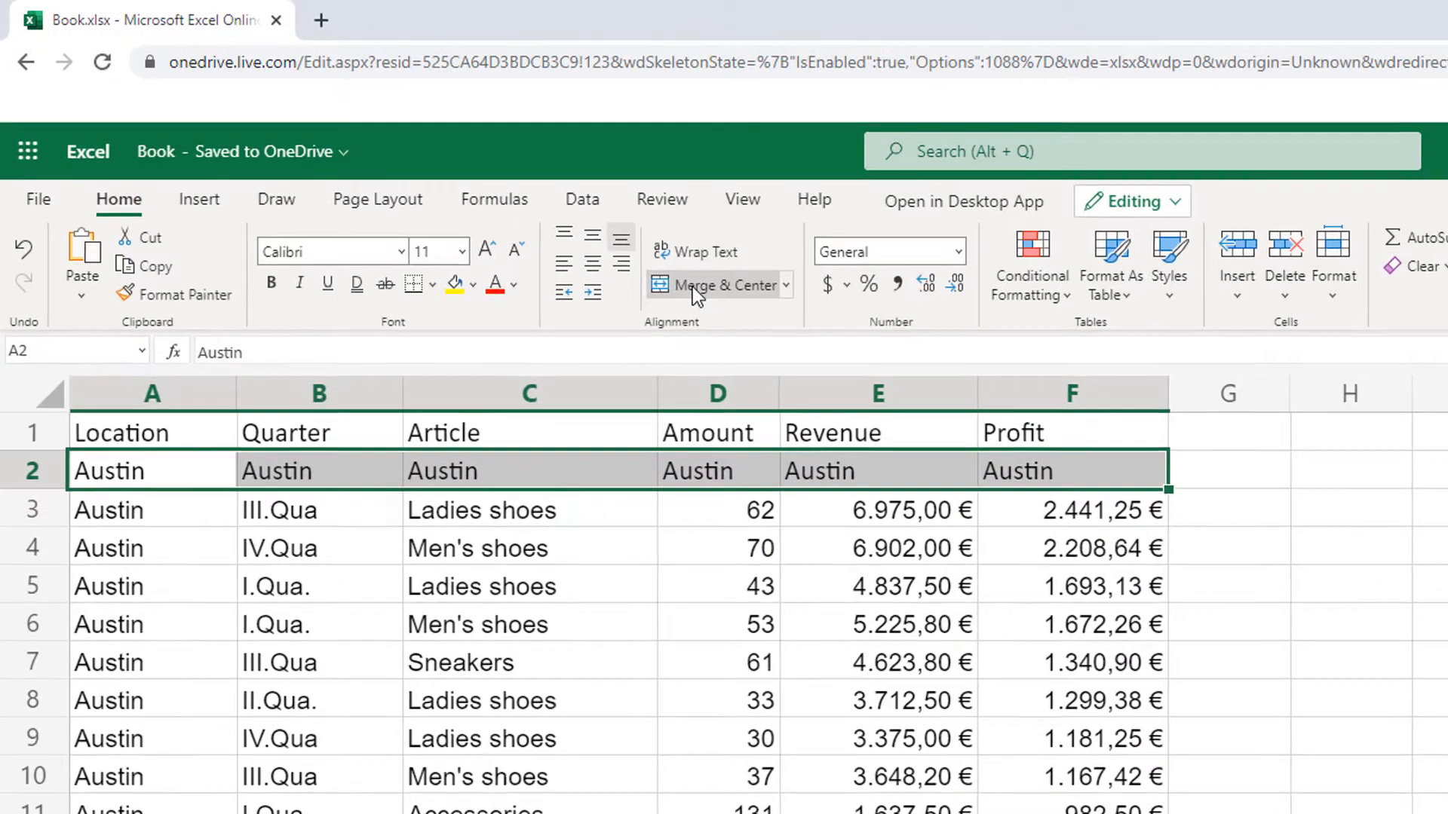
pyautogui.click(438, 181)
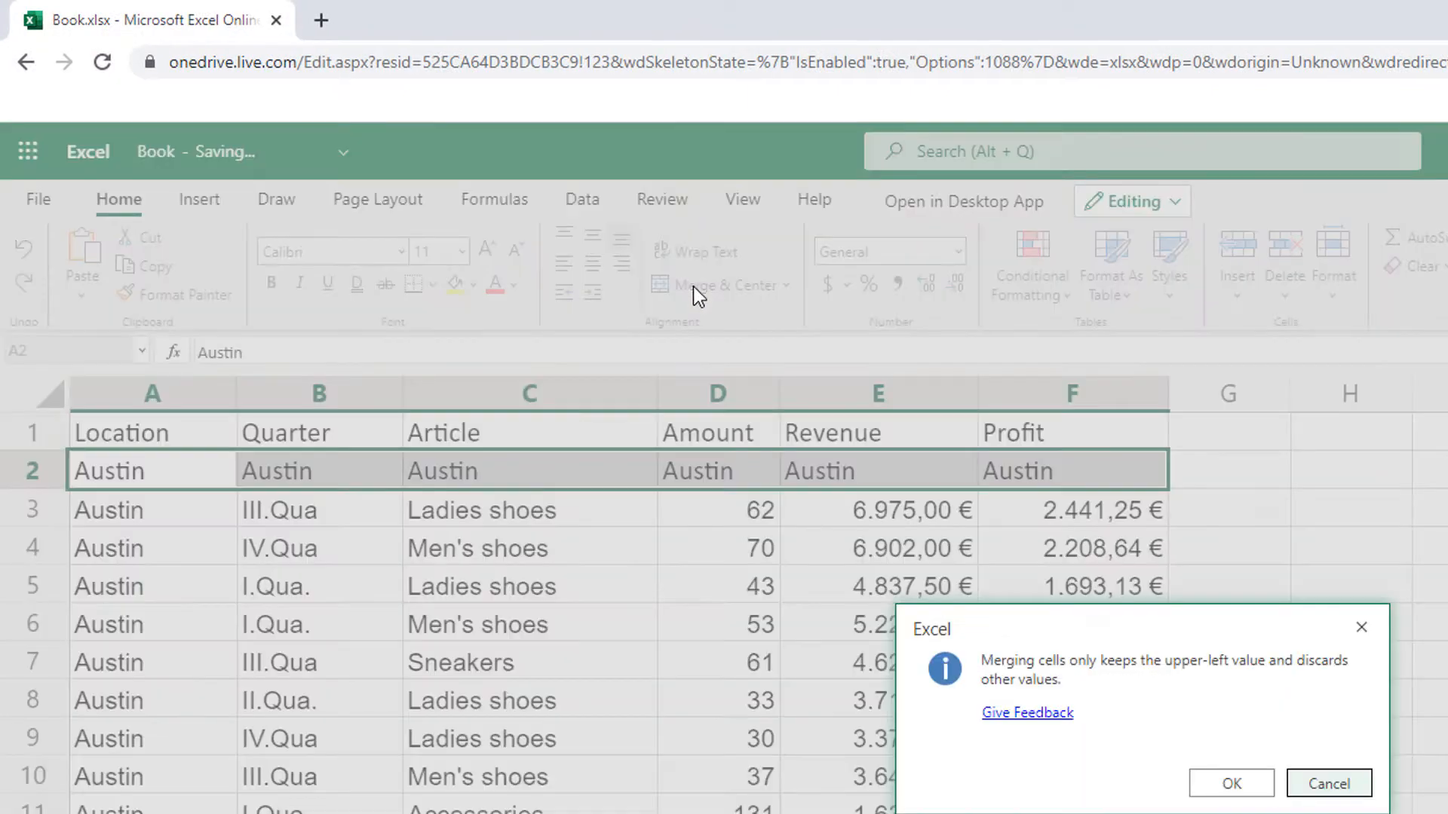
pyautogui.click(1229, 784)
pyautogui.click(1257, 507)
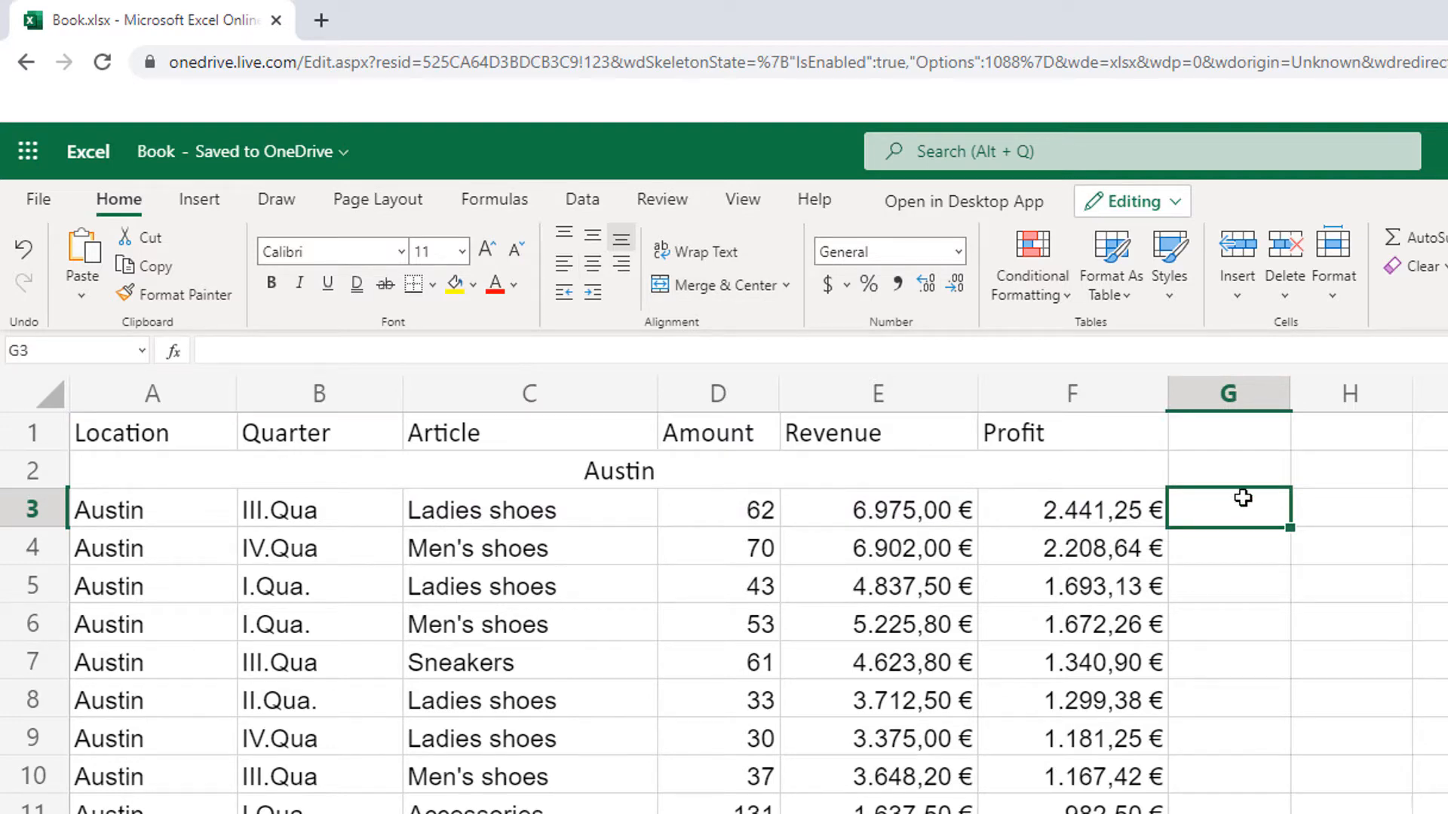
# Step: Move all data from the first Berlin row in row 23 to the end of the list down one row
pyautogui.scroll(-10, 1255, 496)
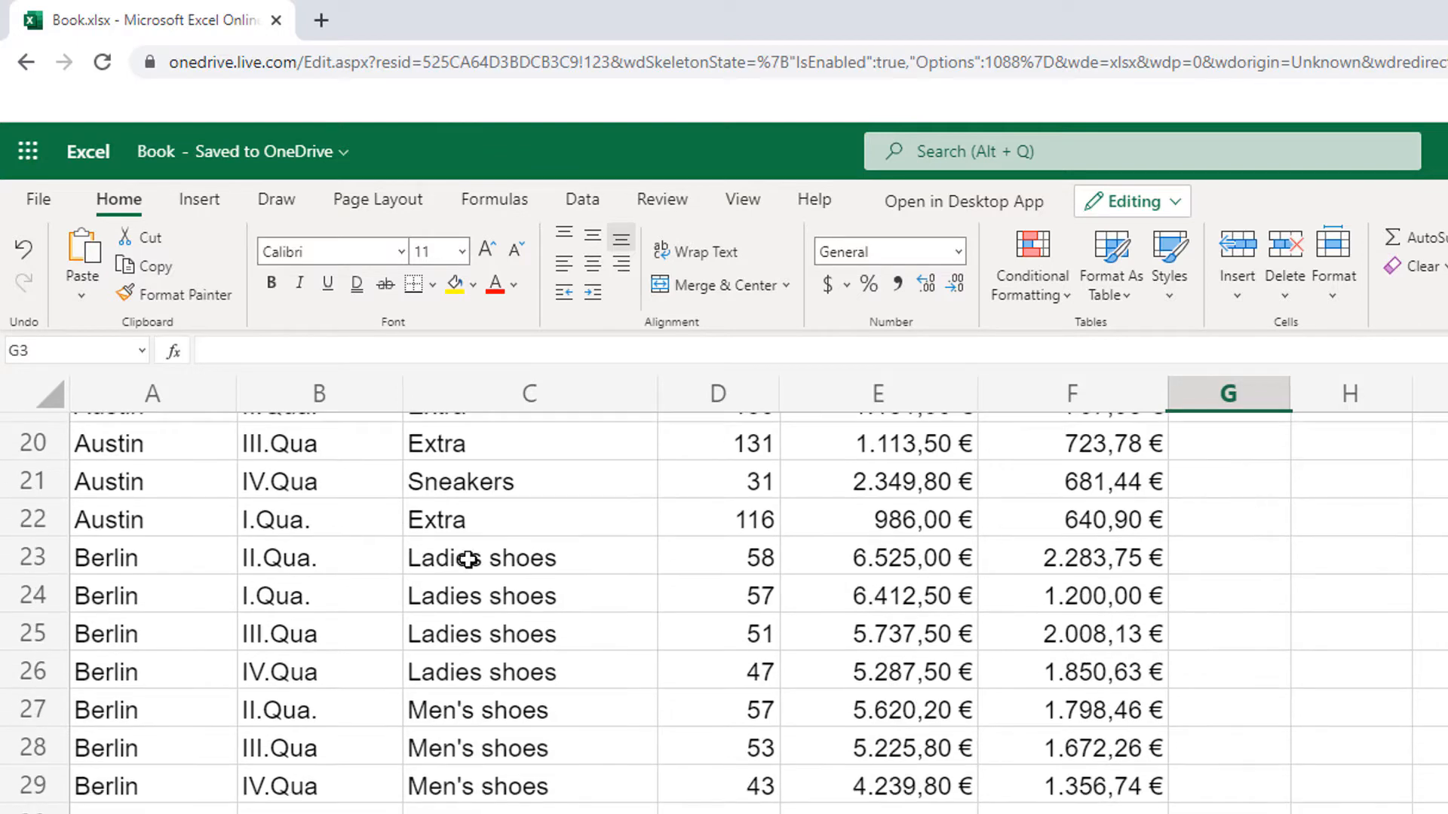
pyautogui.click(109, 557)
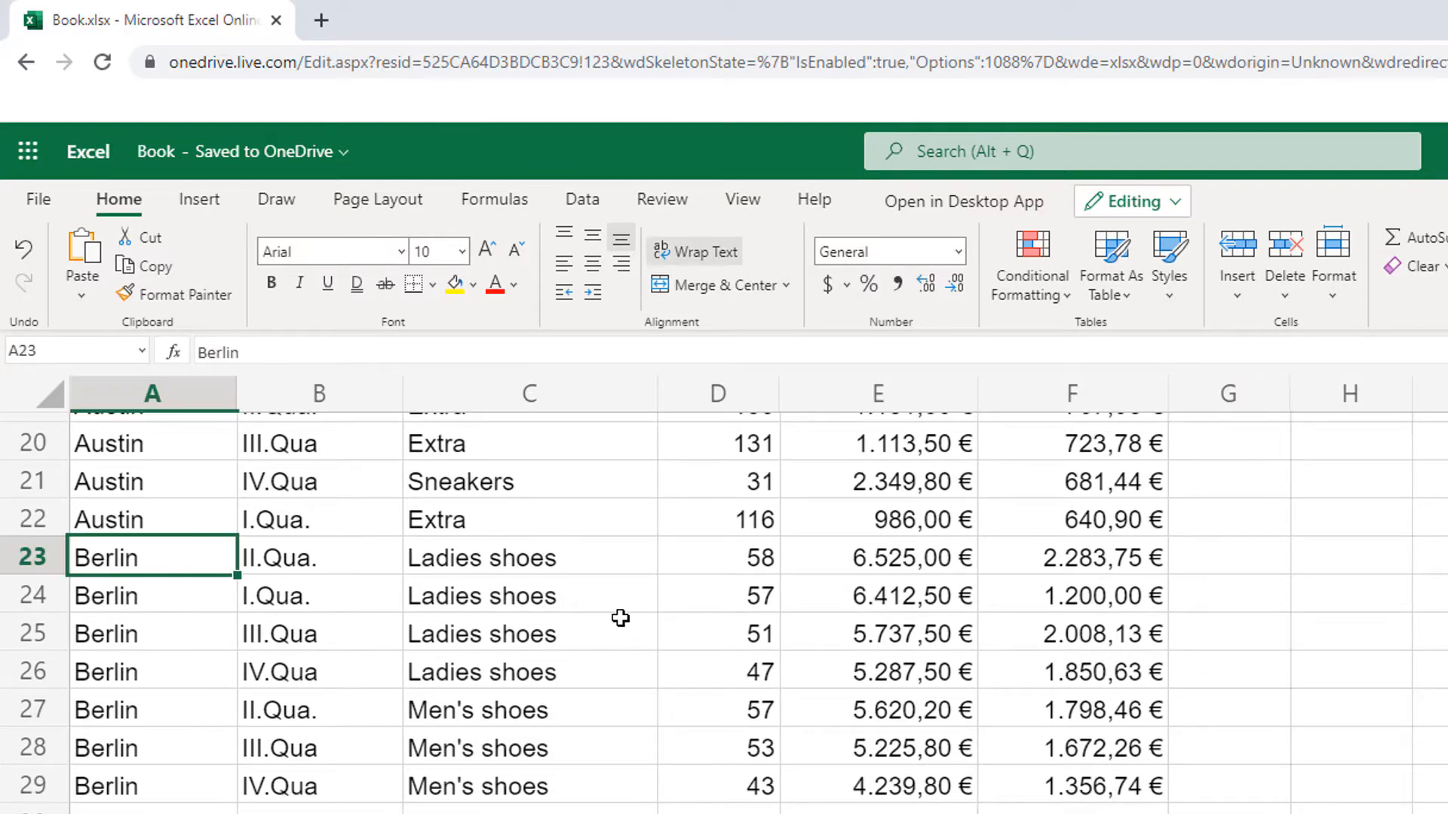
pyautogui.hotkey('ctrl', 'shift', 'Right')
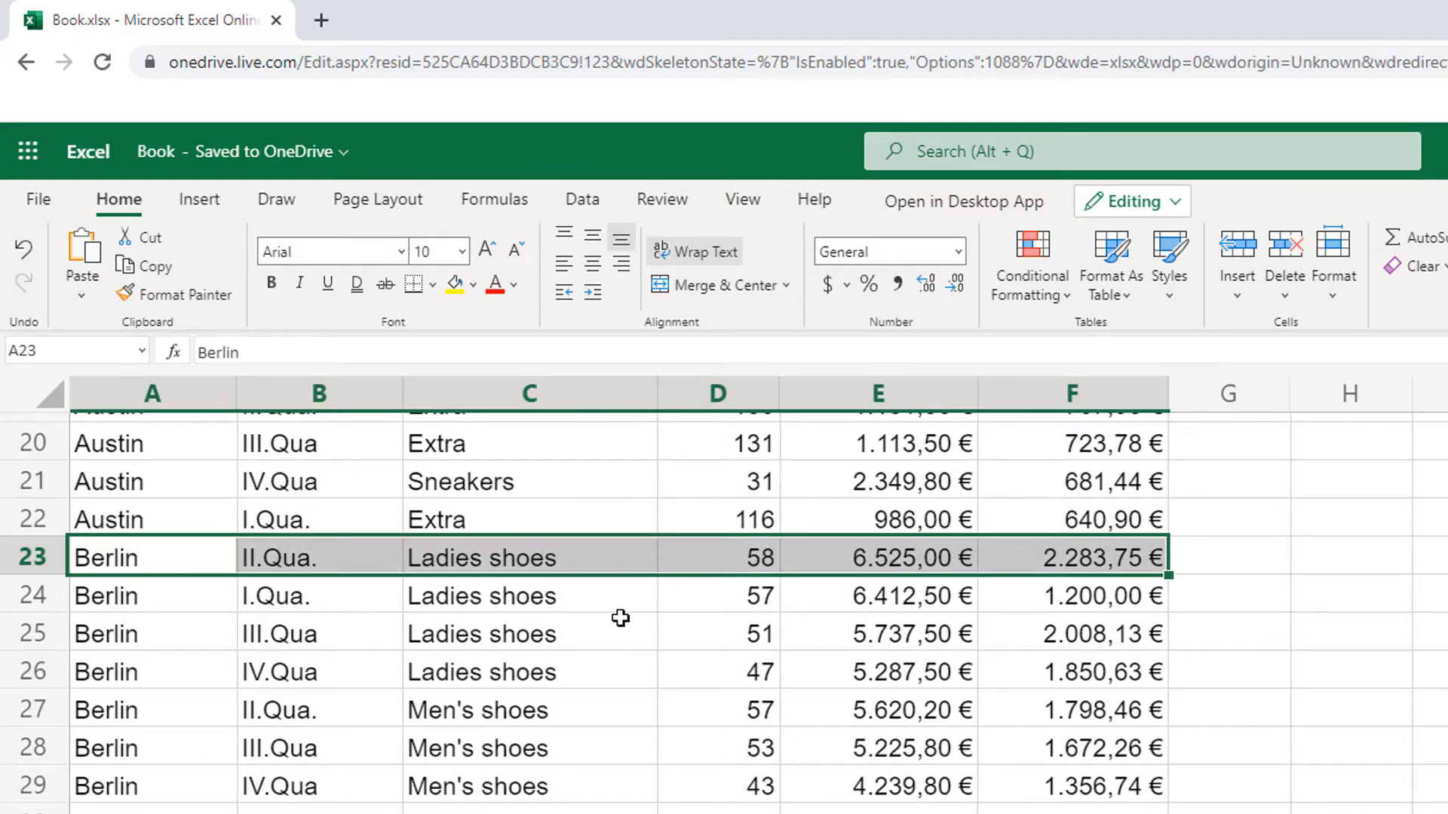
pyautogui.hotkey('ctrl', 'shift', 'Down')
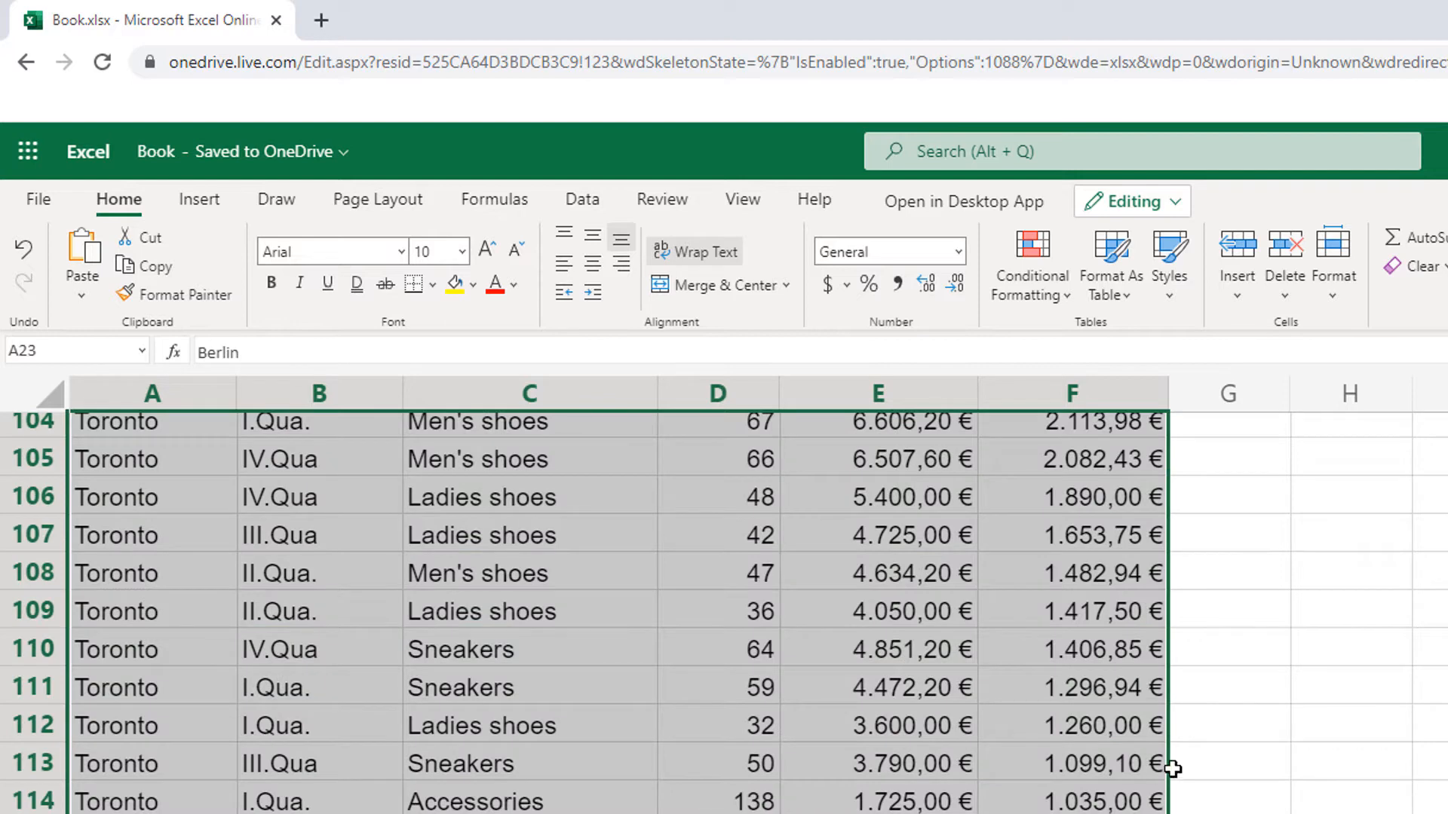
pyautogui.moveTo(1167, 772)
pyautogui.mouseDown()
pyautogui.moveTo(1167, 813)
pyautogui.moveTo(1165, 790)
pyautogui.mouseUp()
pyautogui.scroll(-1, 1238, 774)
pyautogui.scroll(17, 1238, 770)
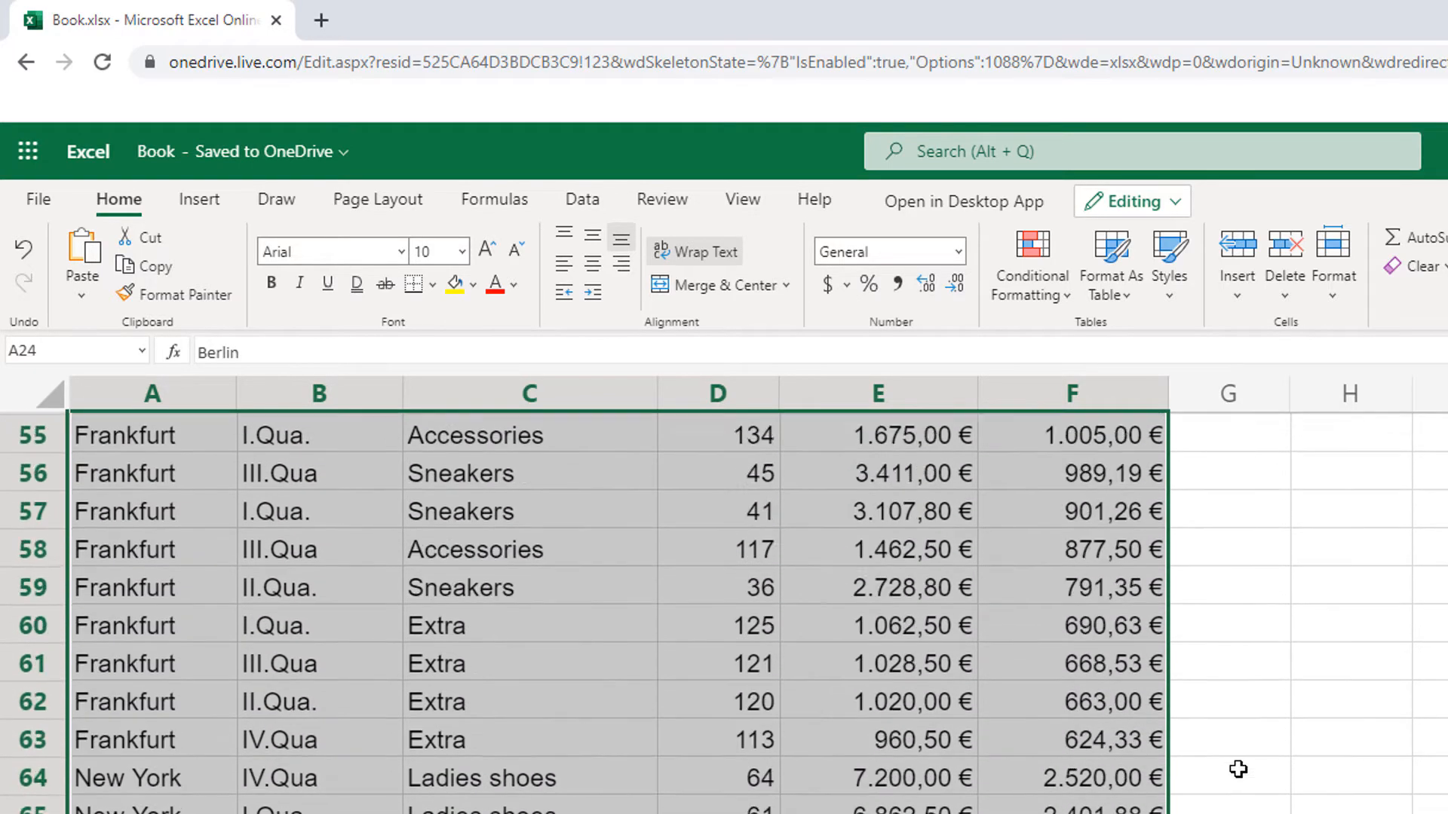
pyautogui.scroll(16, 1239, 769)
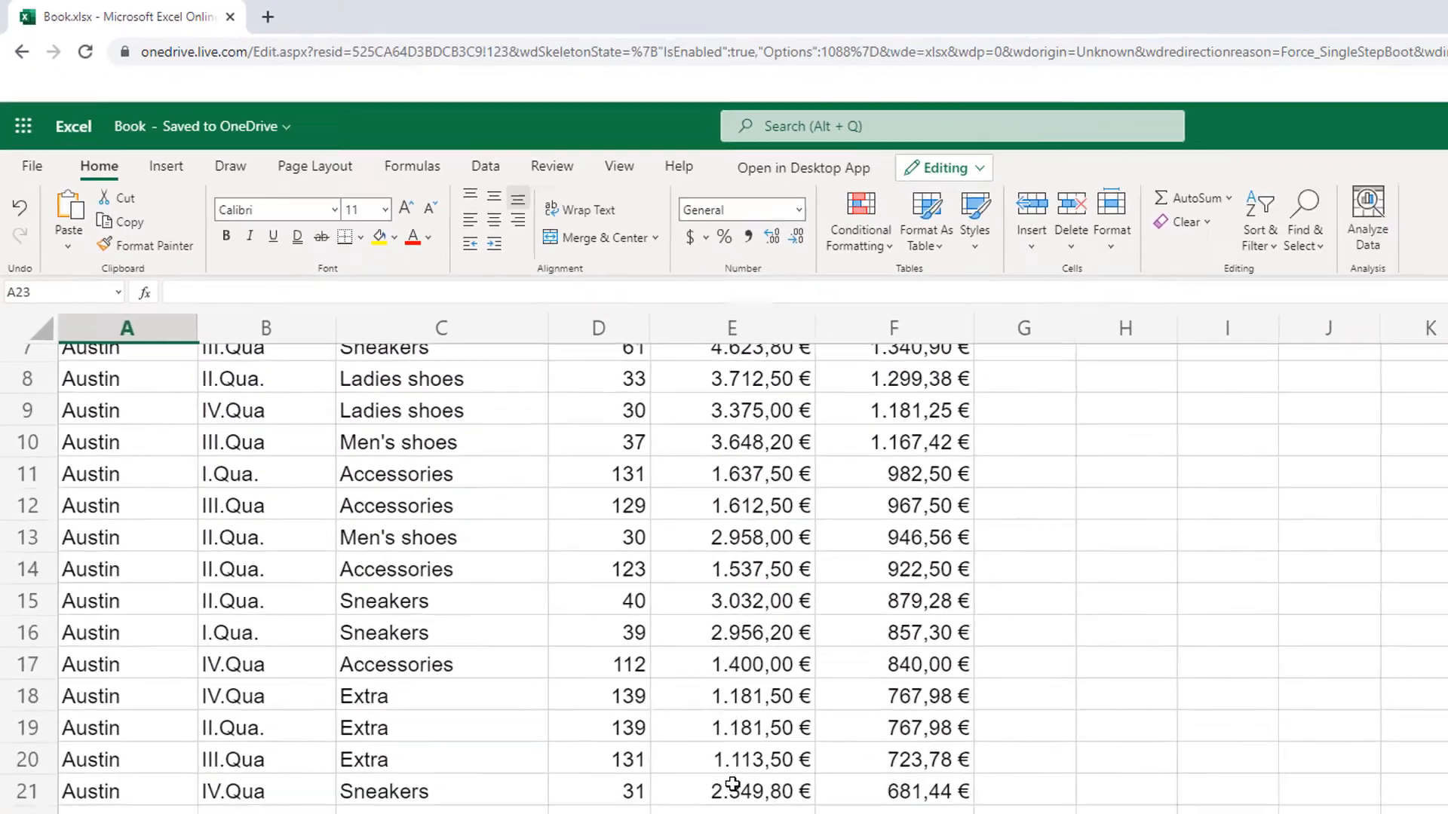
# Step: Enter the heading Berlin in the empty cell A23 and merge and center it across A23:F23
pyautogui.press('Up')
pyautogui.write('Berlion')
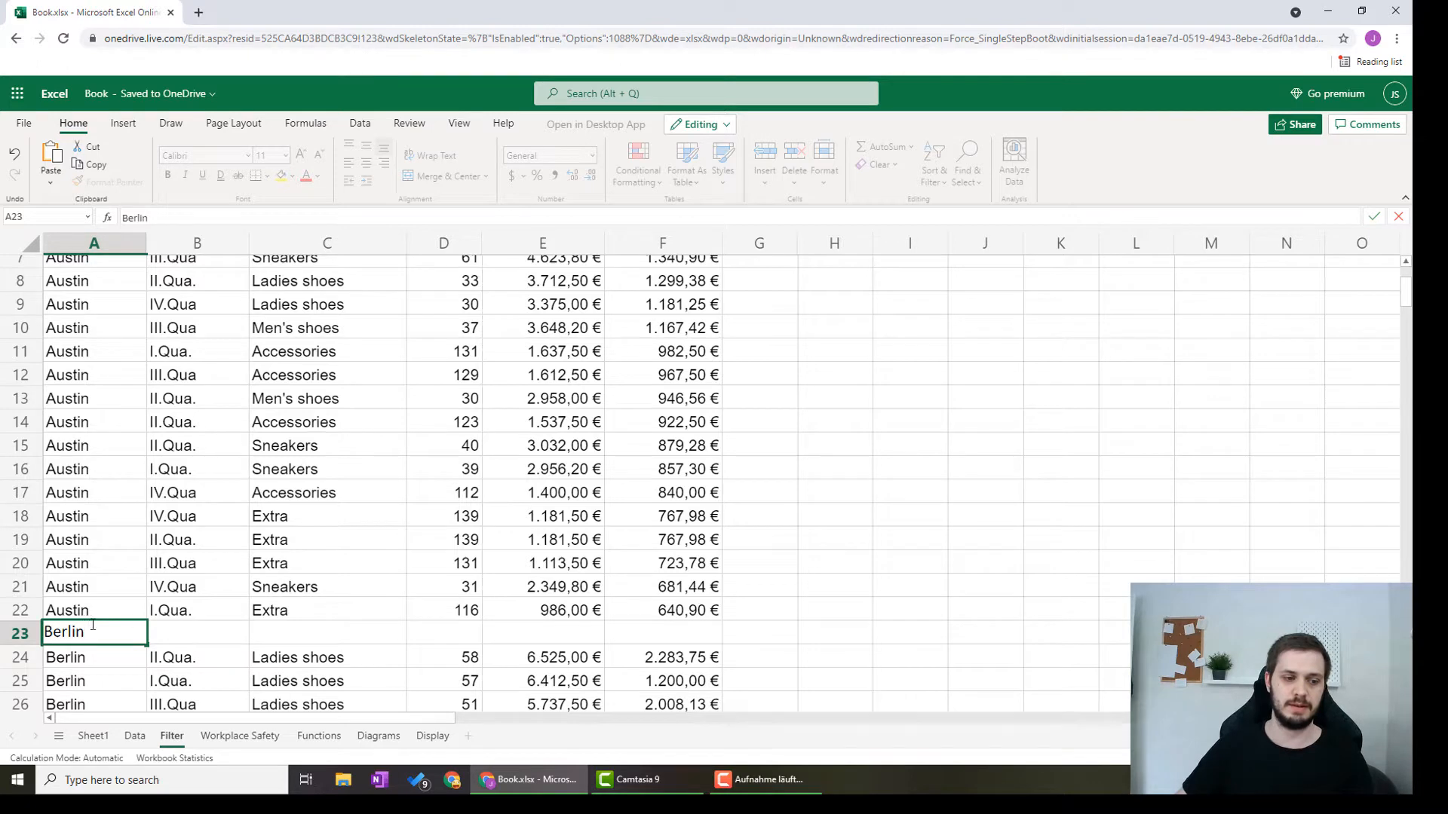
pyautogui.moveTo(93, 625); pyautogui.dragTo(617, 625)
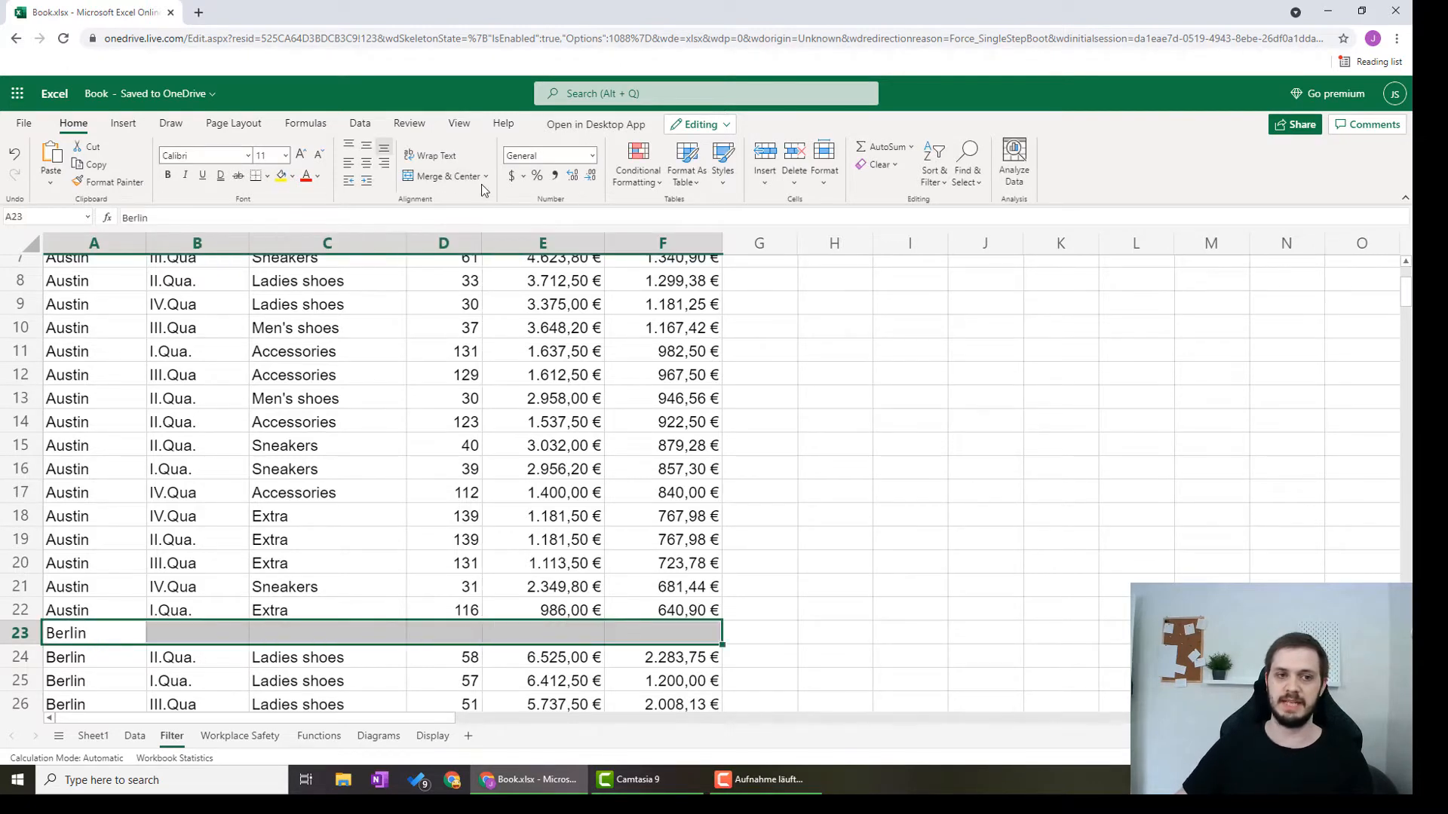
pyautogui.click(447, 178)
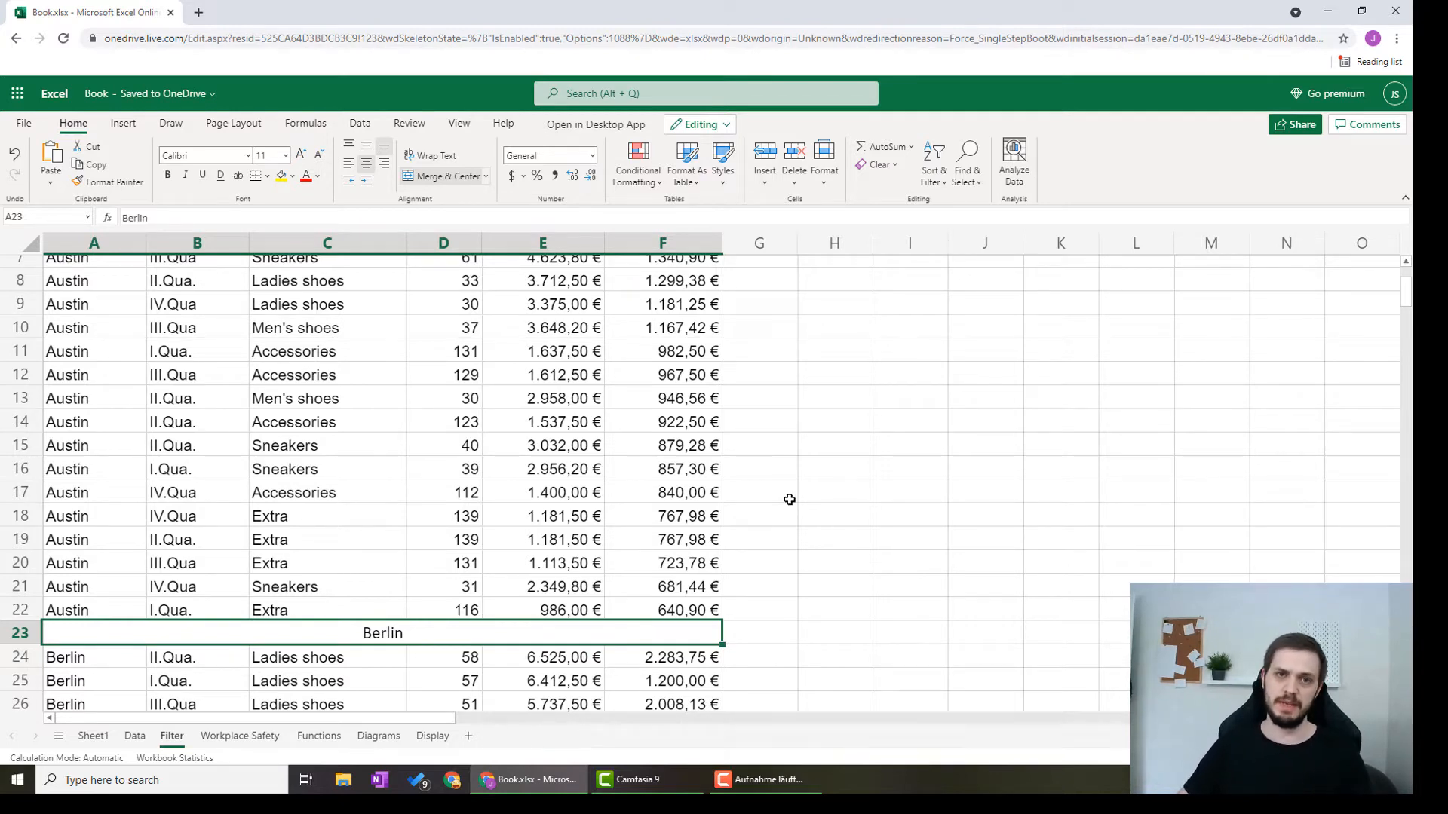
# Step: Shift the data from the first Frankfurt row down one row and add a merged, centered Frankfurt heading in row 44
pyautogui.scroll(-8, 772, 400)
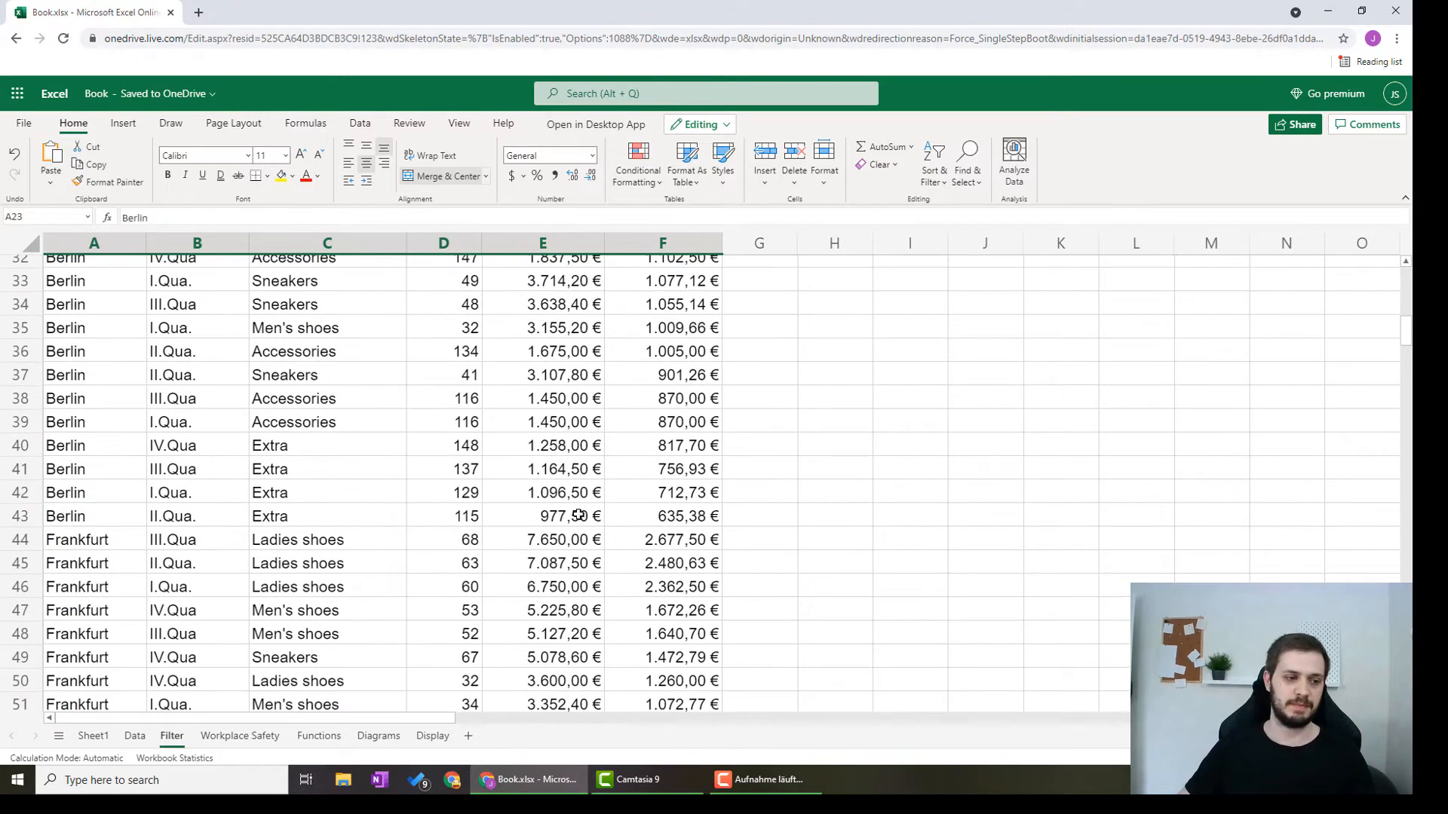
pyautogui.hotkey('ctrl', 'shift', 'Down')
pyautogui.scroll(15, 423, 440)
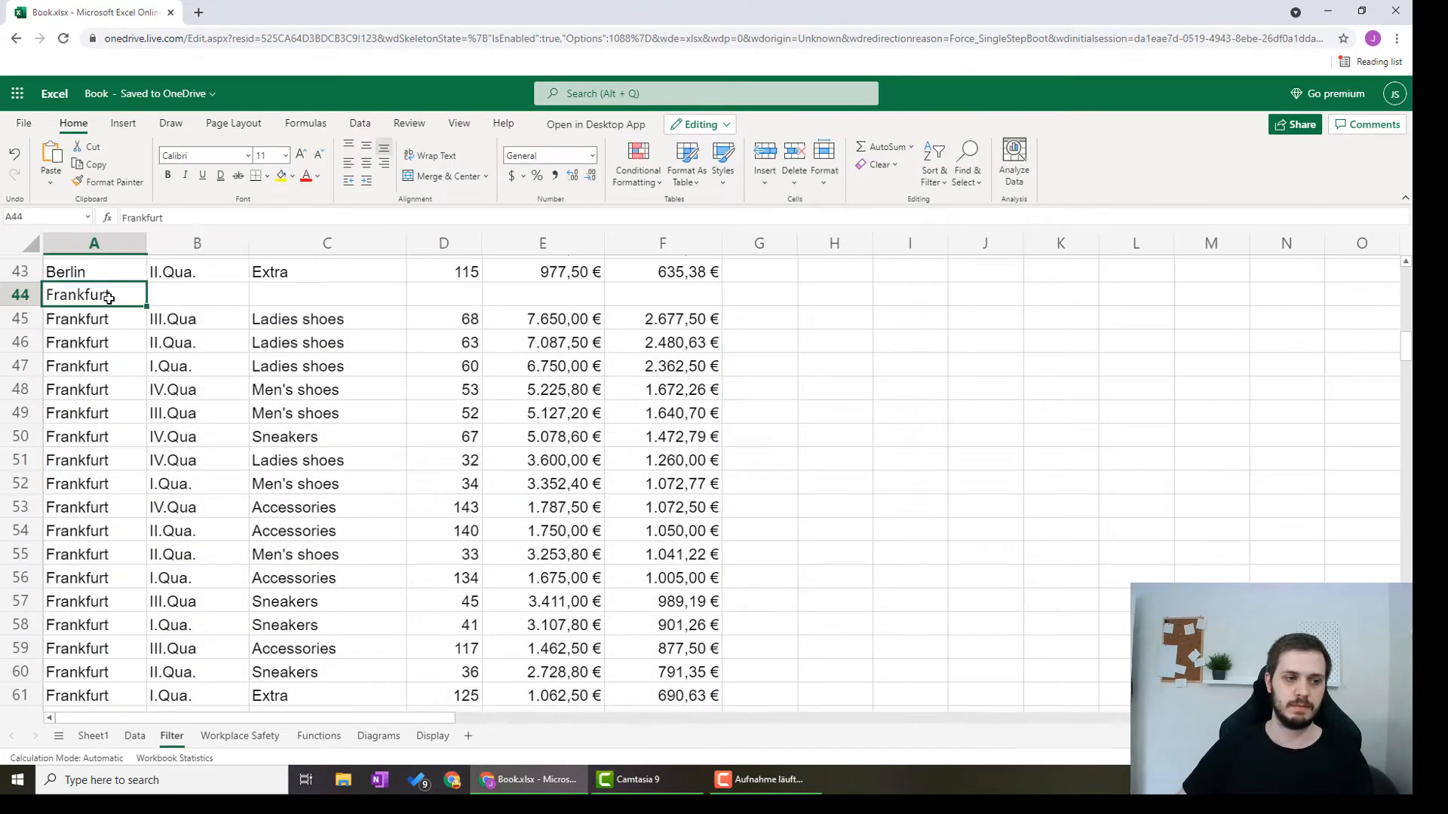
pyautogui.moveTo(108, 298); pyautogui.dragTo(702, 298)
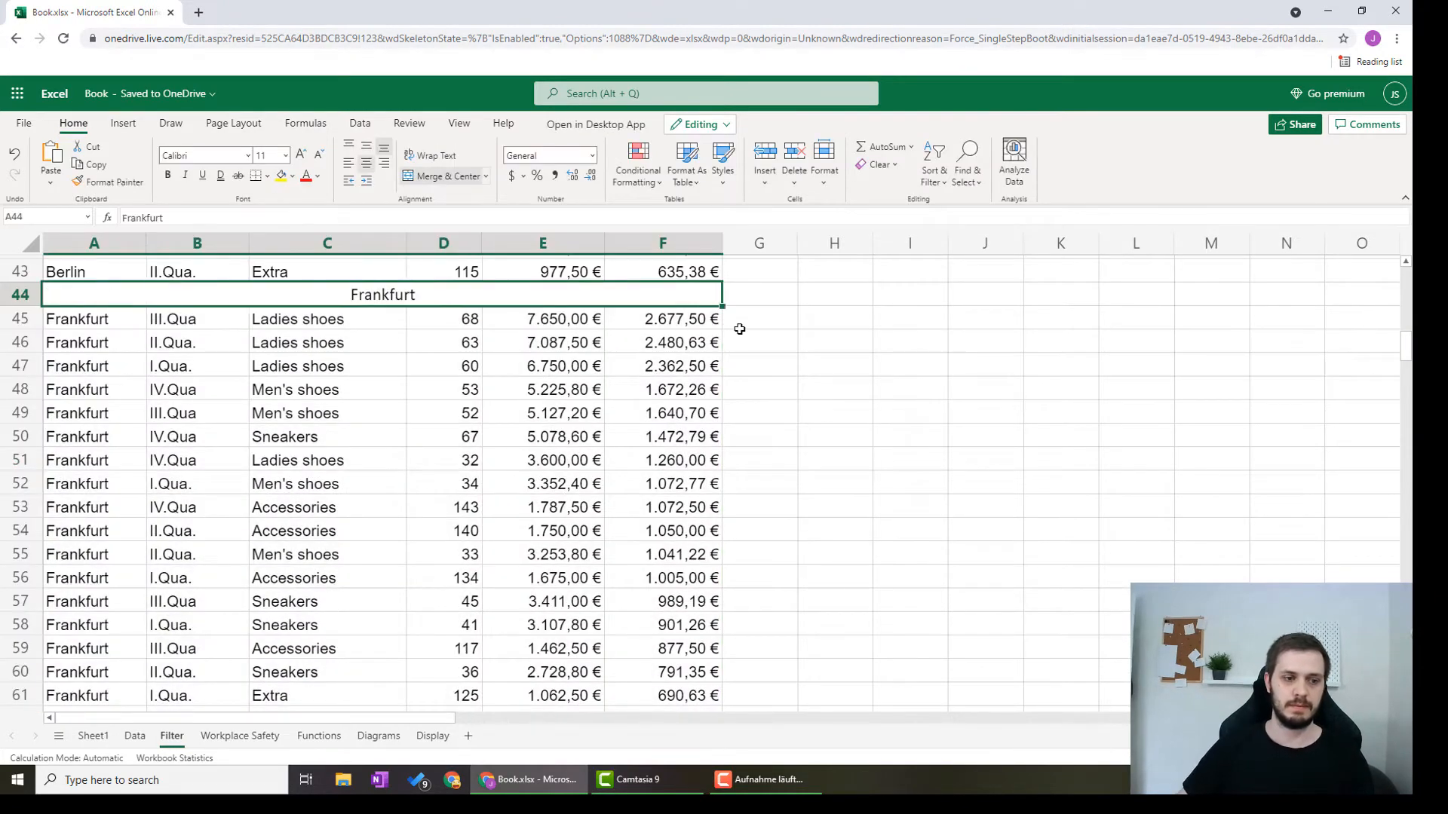
# Step: Shift the data from the first New York row down one row and add a merged, centered New York heading in row 65
pyautogui.hotkey('ctrl', 'Down')
pyautogui.hotkey('ctrl', 'Down')
pyautogui.hotkey('ctrl', 'shift', 'Right')
pyautogui.hotkey('ctrl', 'shift', 'Down')
pyautogui.scroll(18, 774, 334)
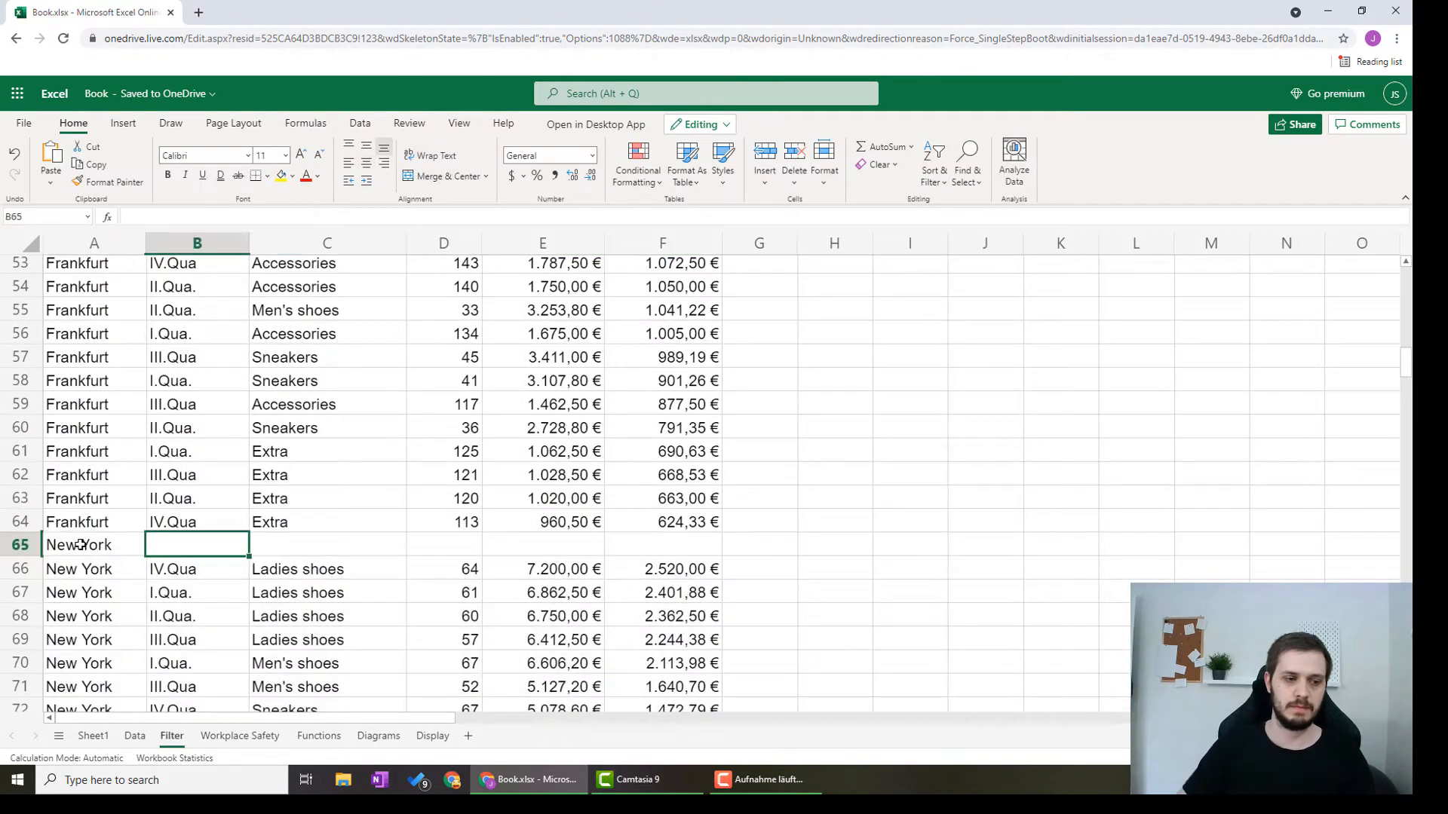
pyautogui.moveTo(93, 545); pyautogui.dragTo(701, 545)
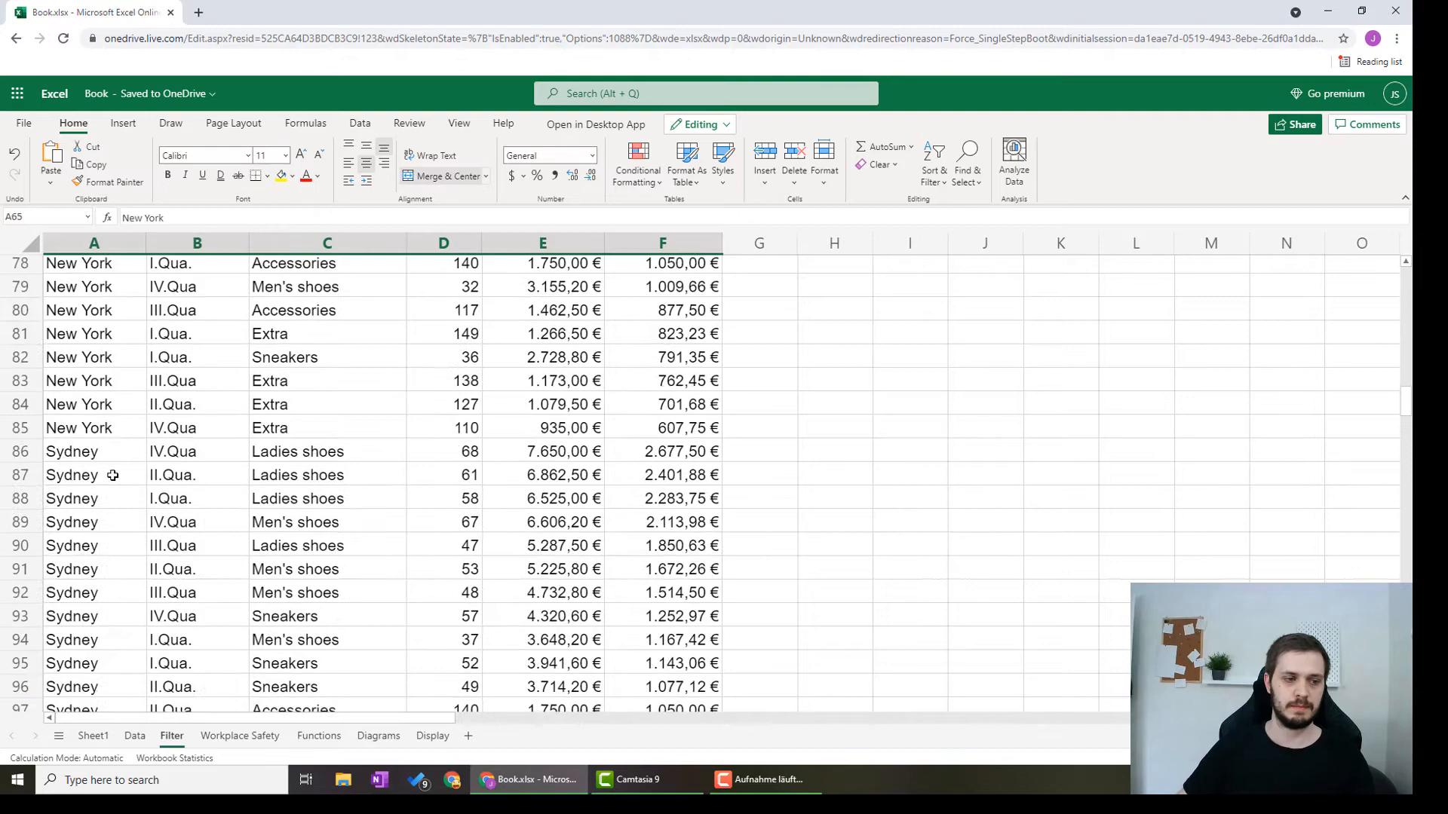
# Step: Shift the data from the first Sydney row down one row and add a merged, centered Sydney heading in row 86
pyautogui.click(113, 464)
pyautogui.hotkey('ctrl', 'shift', 'Right')
pyautogui.hotkey('ctrl', 'shift', 'Down')
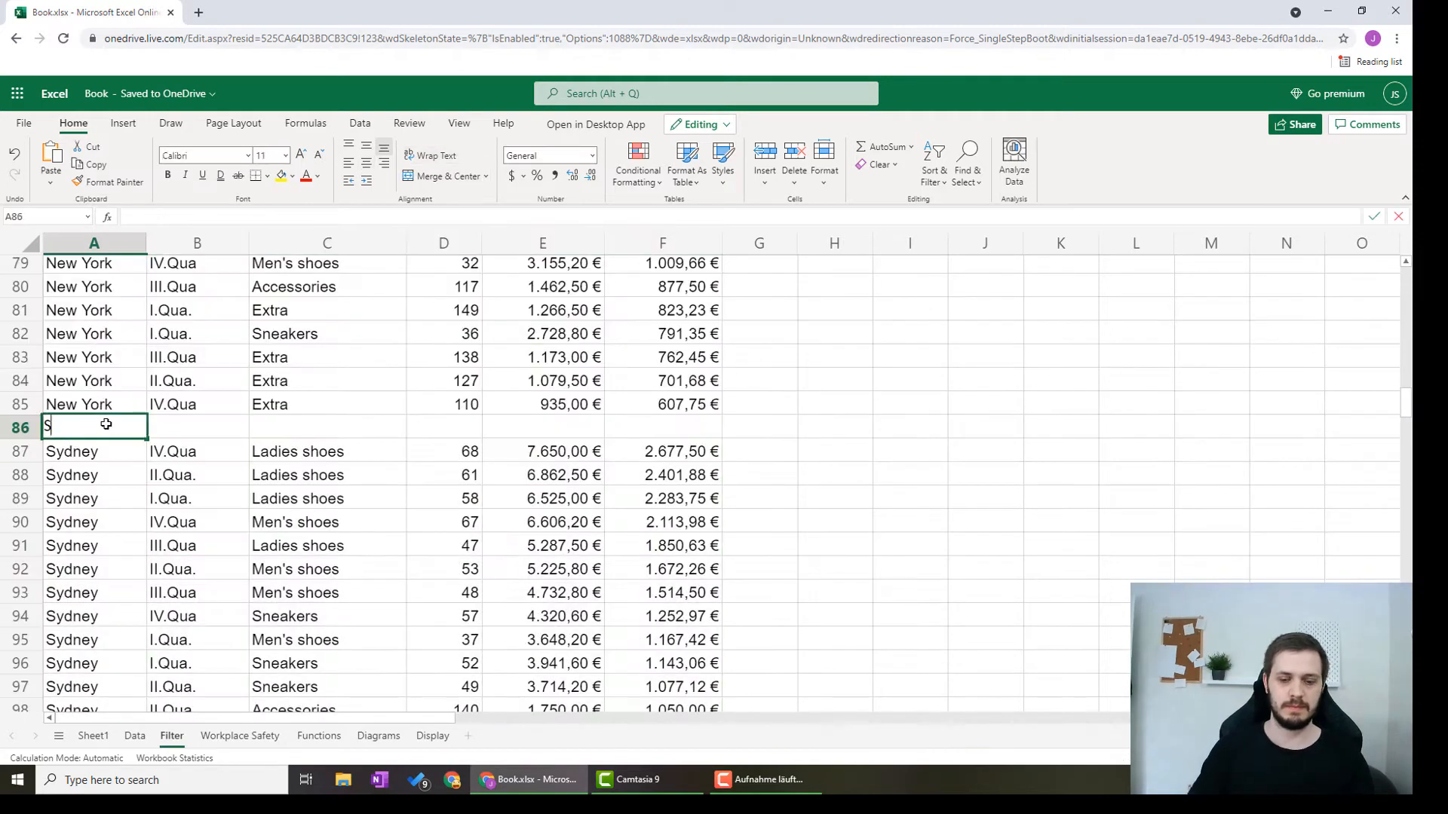
pyautogui.hotkey('shift', 'Right')
pyautogui.hotkey('shift', 'Right')
pyautogui.hotkey('shift', 'Right')
pyautogui.hotkey('shift', 'Right')
pyautogui.hotkey('shift', 'Right')
pyautogui.click(445, 176)
# Step: Shift the Toronto data down one row and add the heading Toronto in row 107, merged and centered across A107:F107
pyautogui.scroll(-7, 377, 452)
pyautogui.click(89, 411)
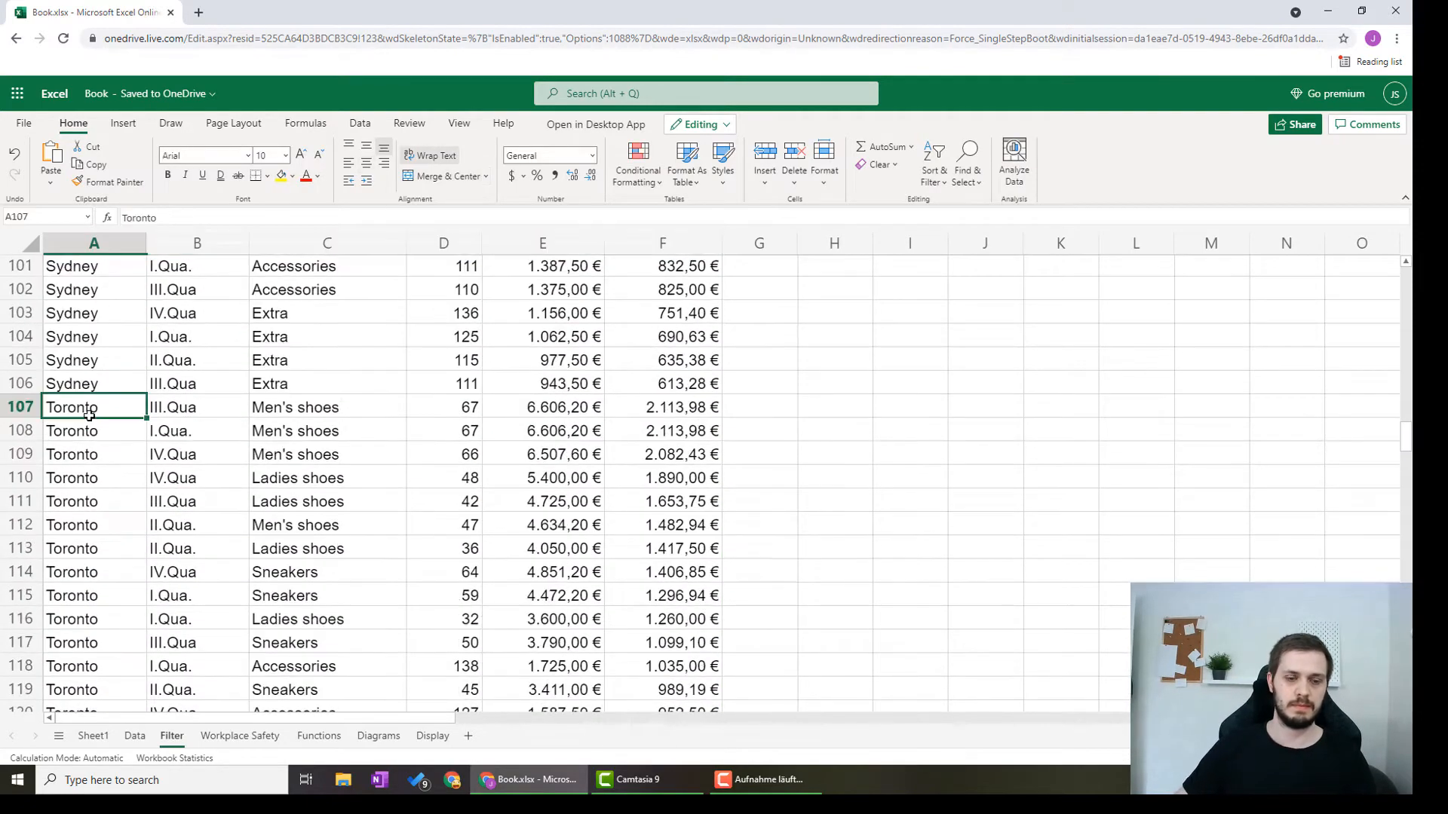
pyautogui.hotkey('ctrl', 'shift', 'Right')
pyautogui.hotkey('ctrl', 'shift', 'Down')
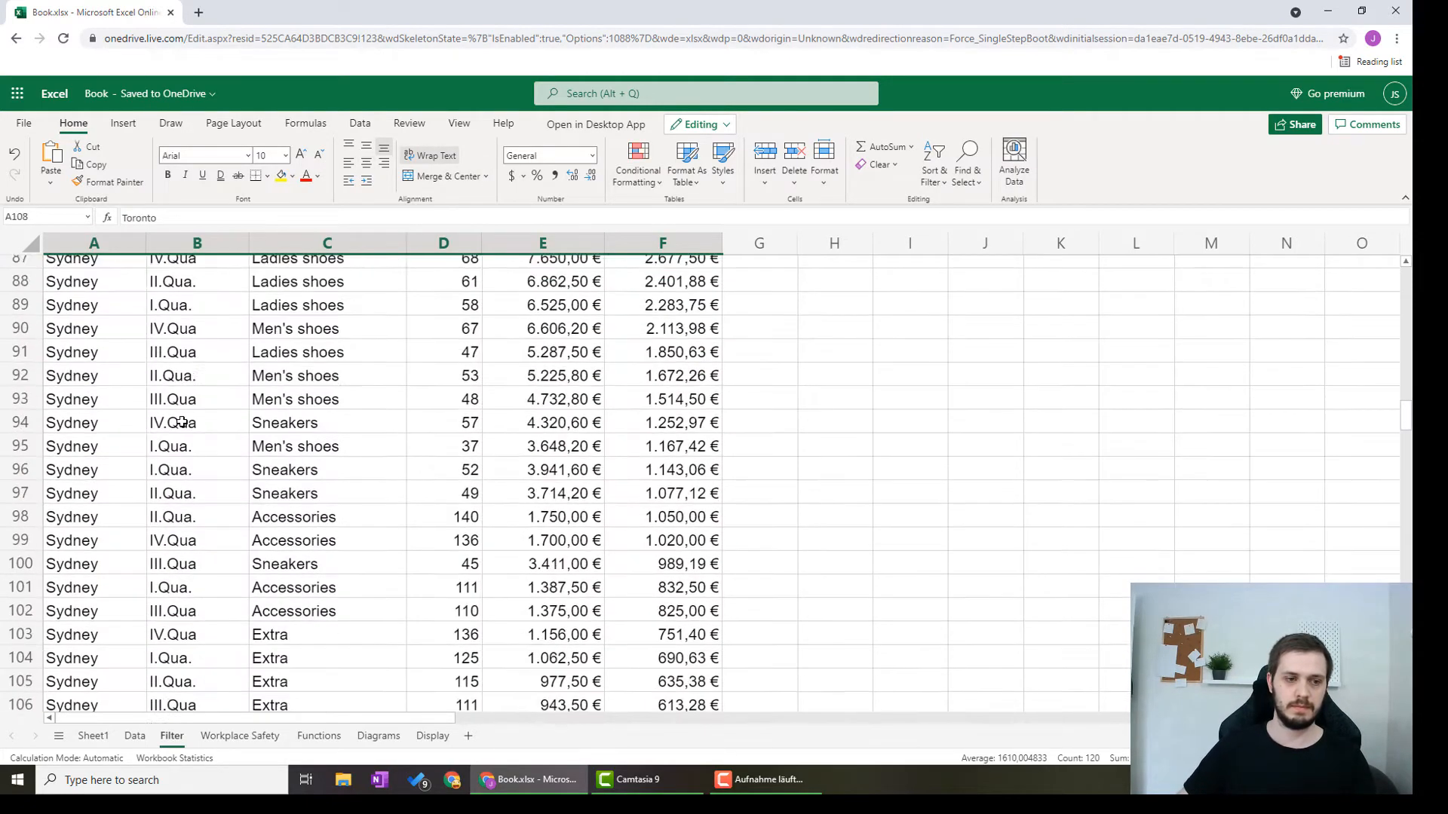
pyautogui.write('Toronto')
pyautogui.moveTo(89, 531); pyautogui.dragTo(646, 534)
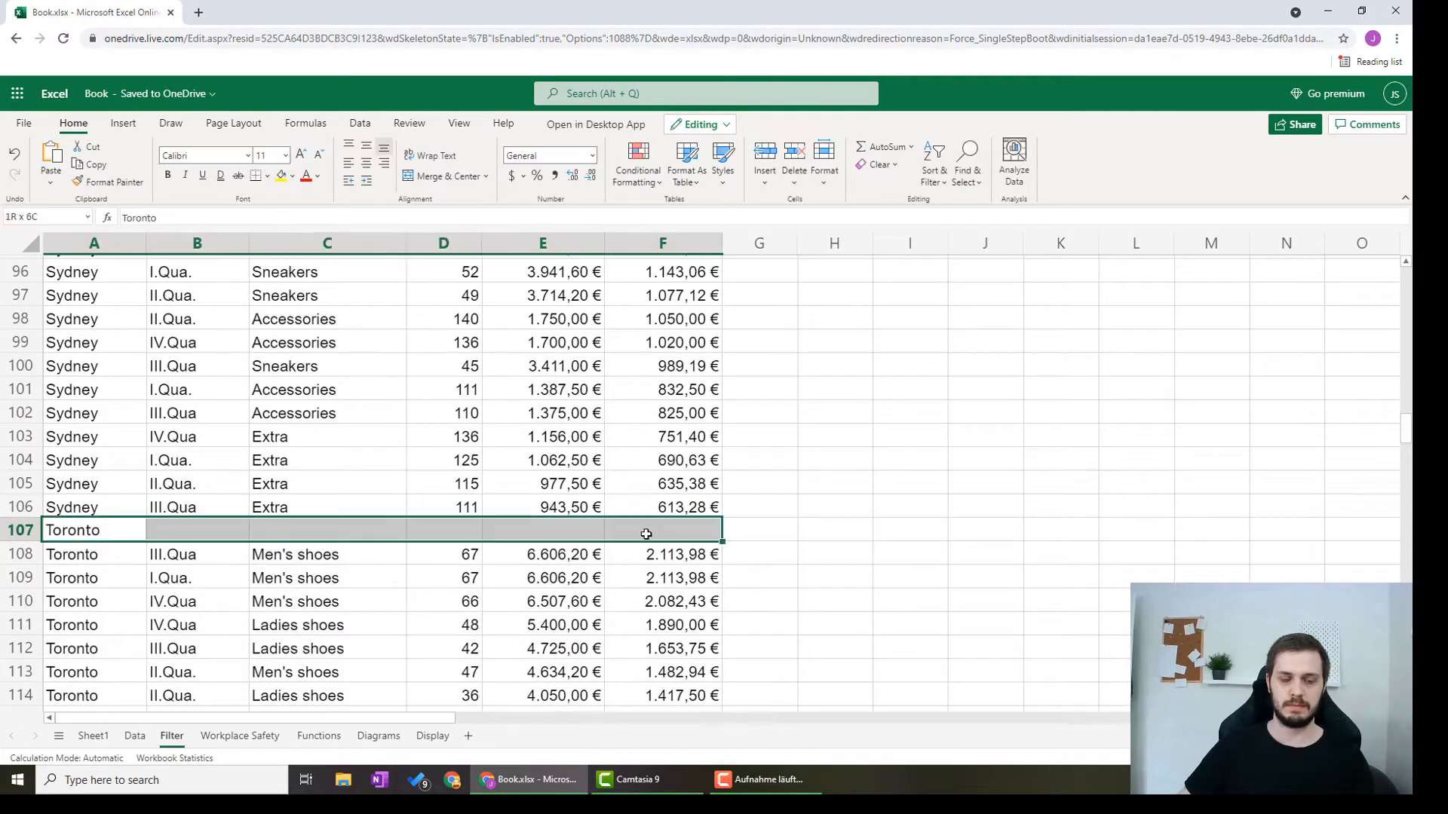
pyautogui.click(444, 176)
pyautogui.click(785, 414)
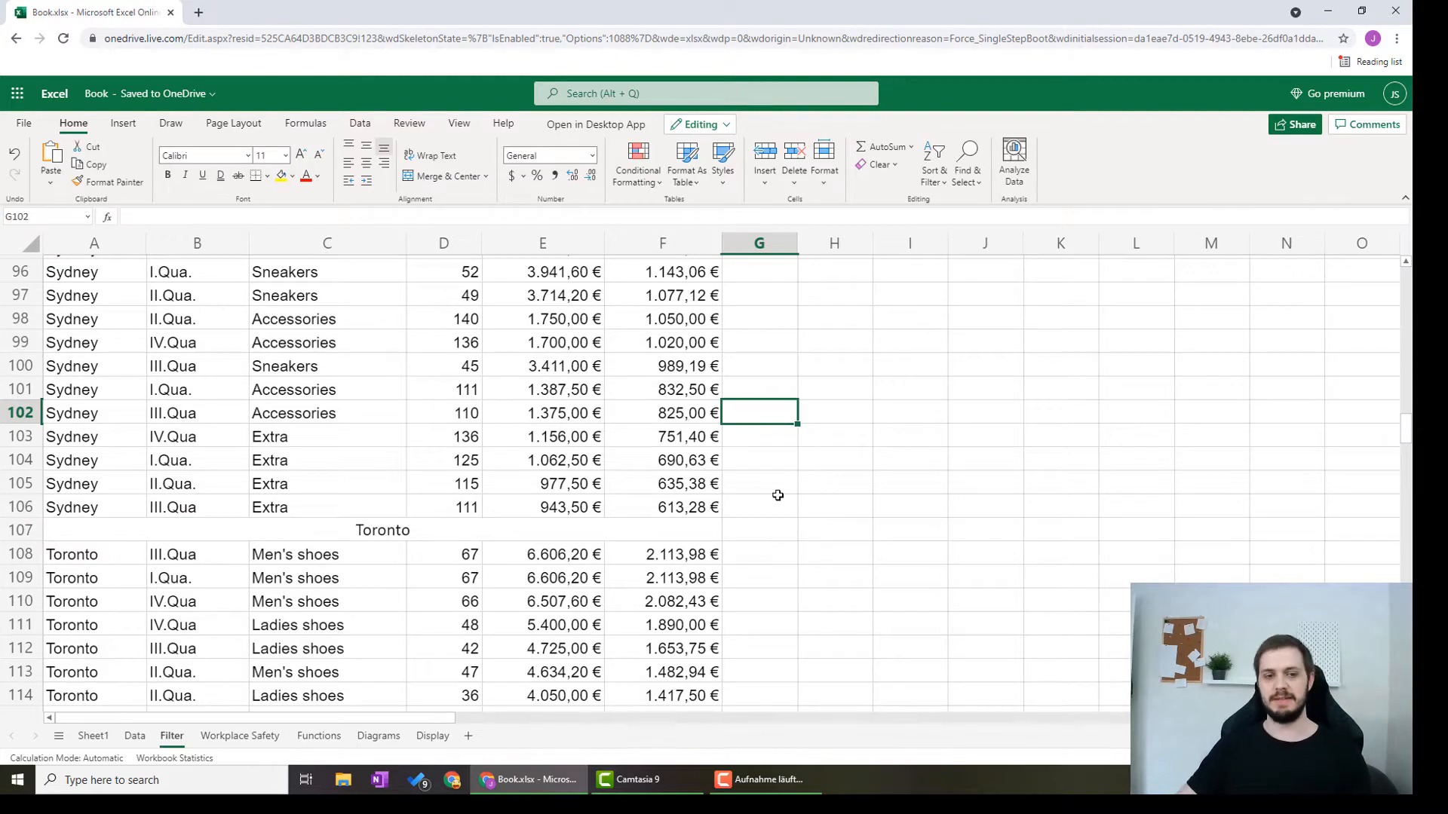
# Step: Group the Austin data rows 3 to 22 beneath the Austin heading into a collapsible outline
pyautogui.scroll(-6, 777, 495)
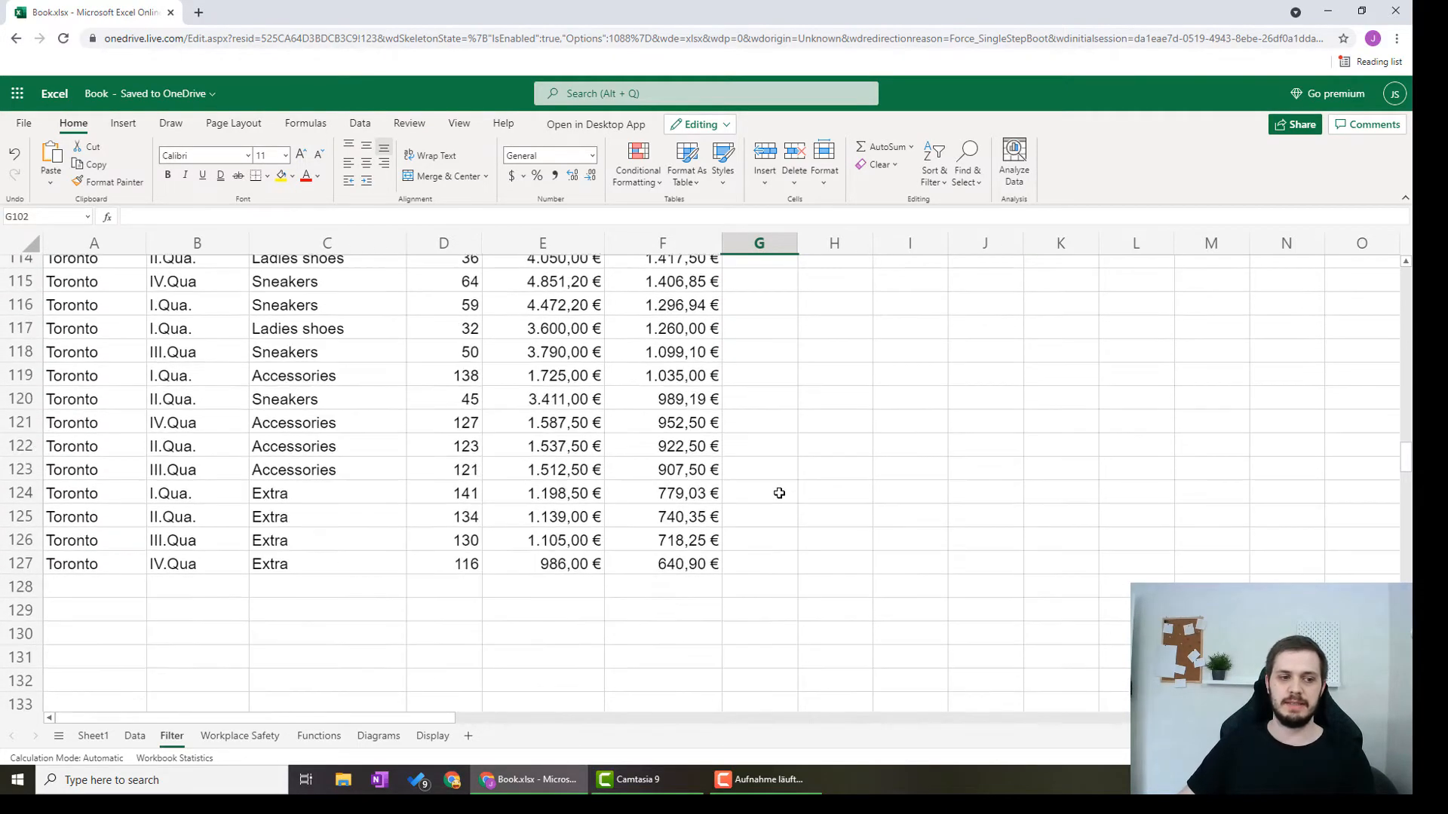
pyautogui.scroll(9, 779, 493)
pyautogui.scroll(-2, 775, 513)
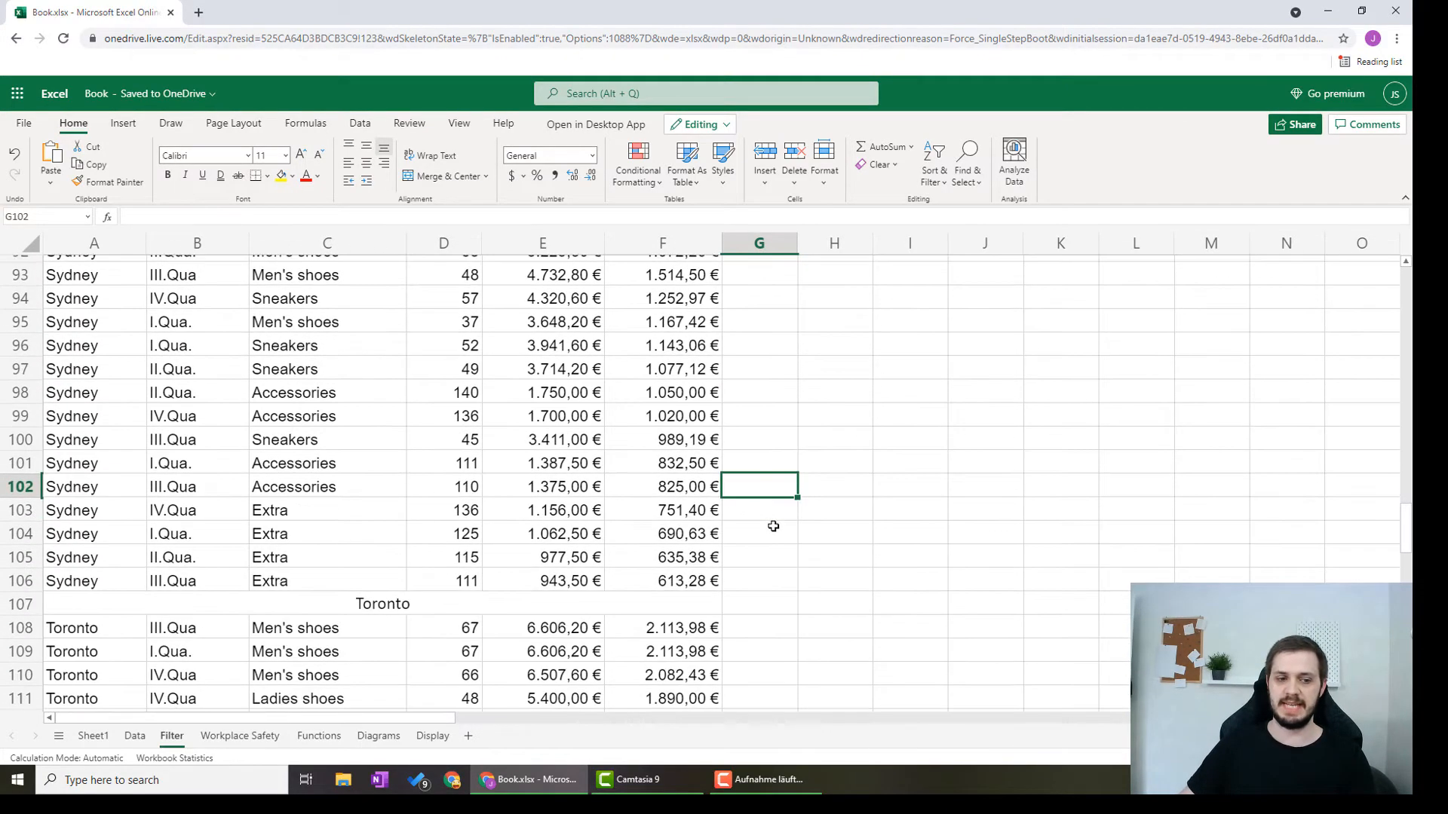
pyautogui.scroll(15, 773, 527)
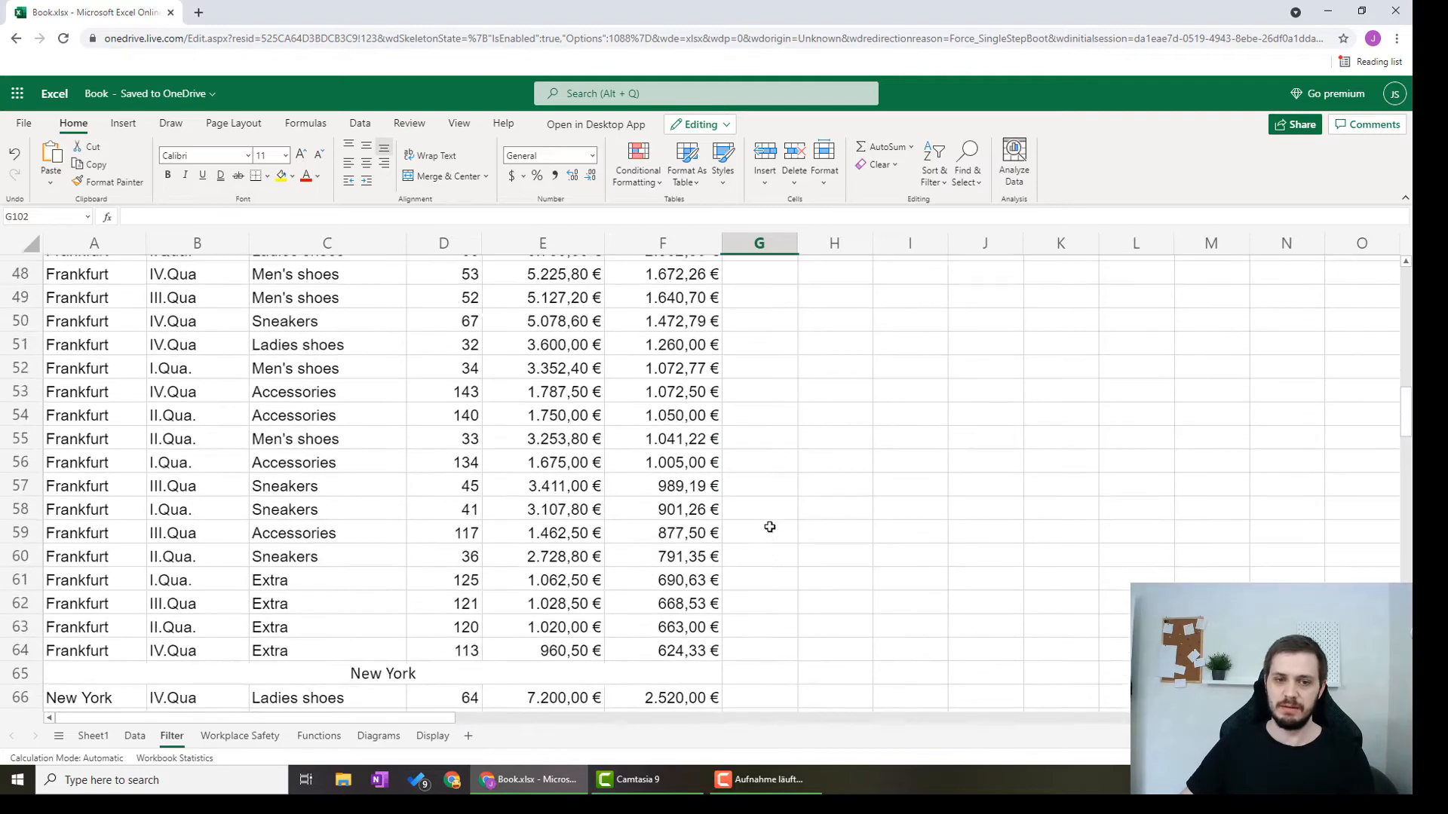
pyautogui.scroll(15, 769, 526)
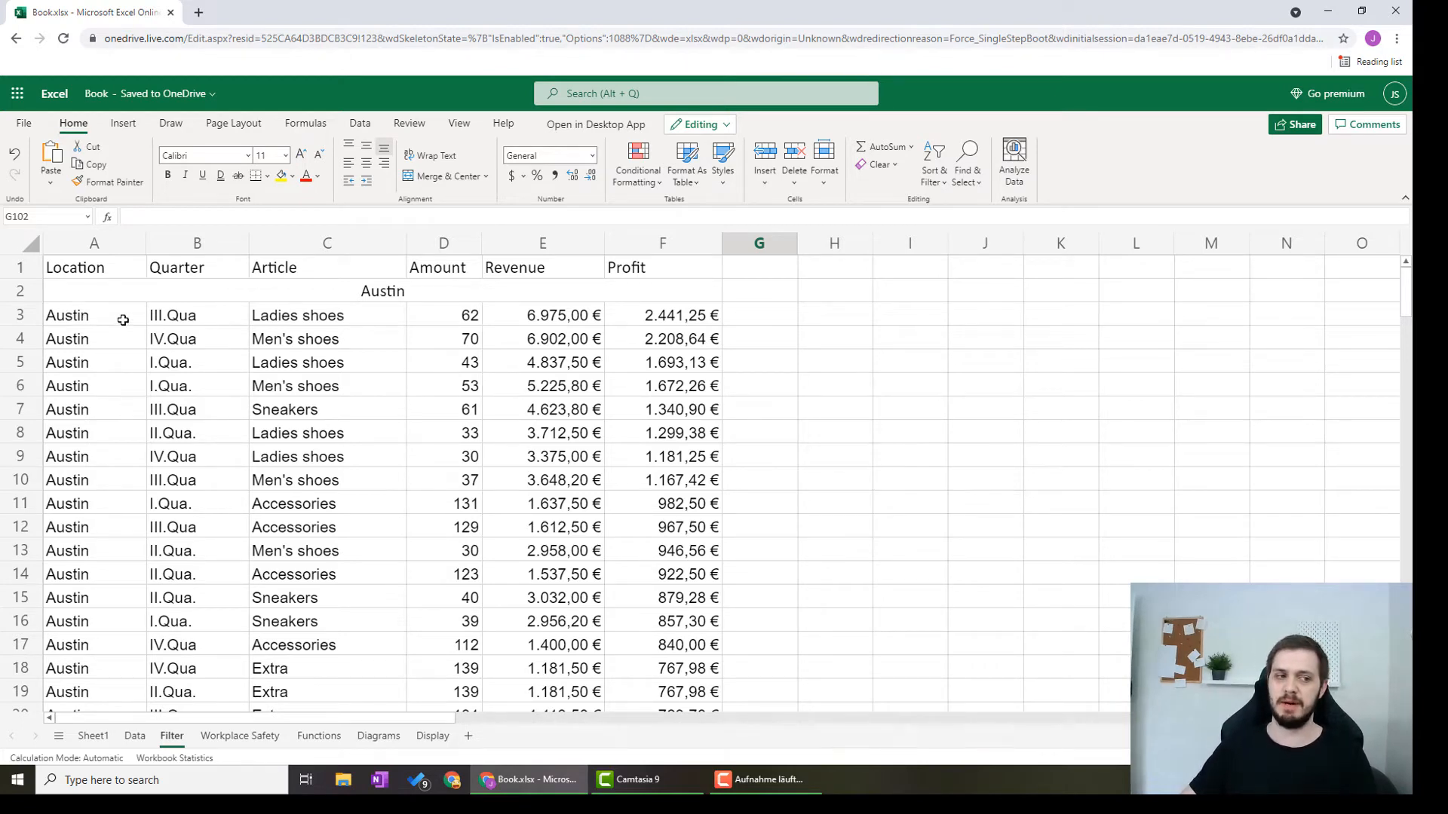
pyautogui.moveTo(105, 316); pyautogui.dragTo(677, 465)
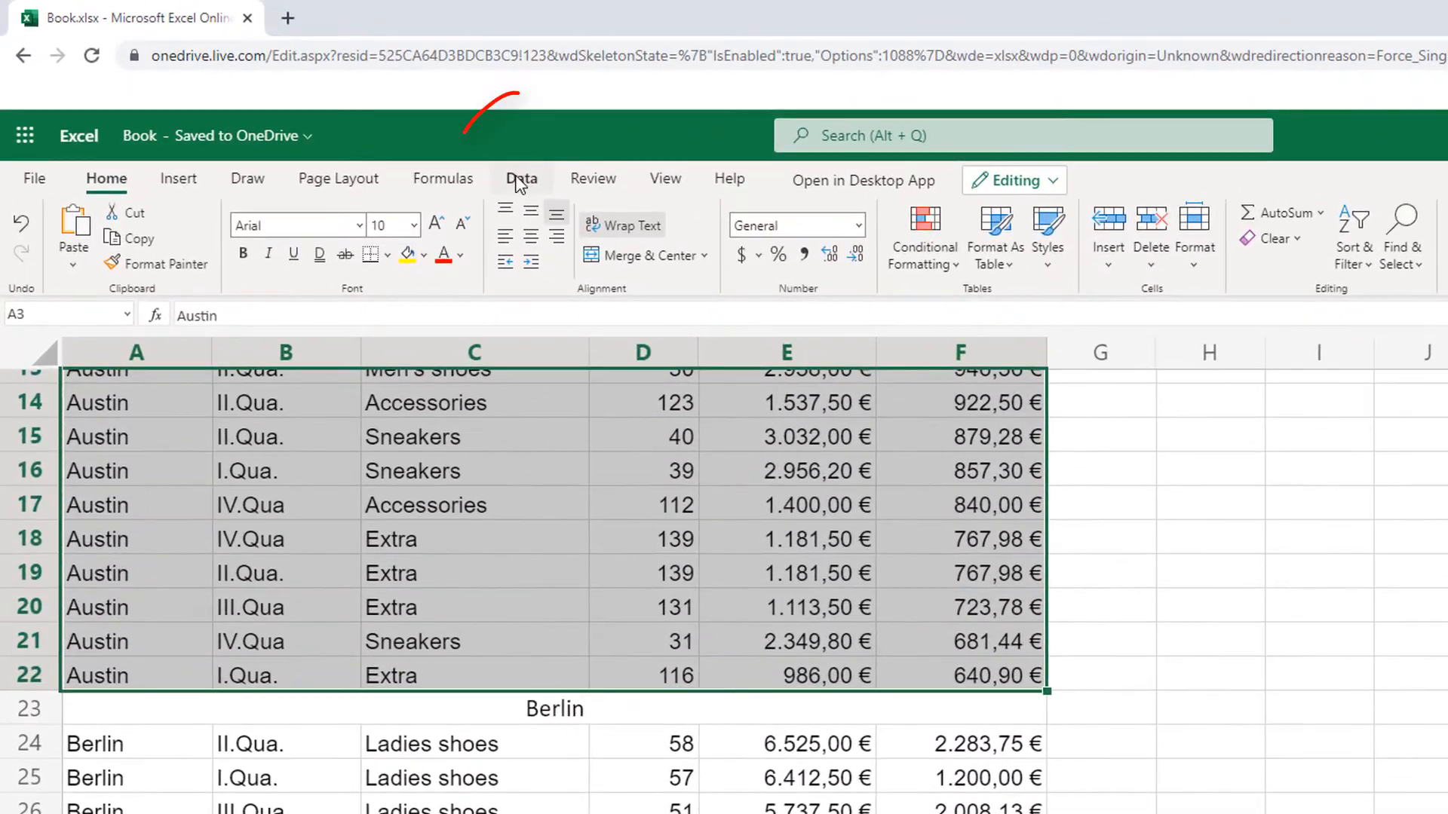
pyautogui.click(519, 180)
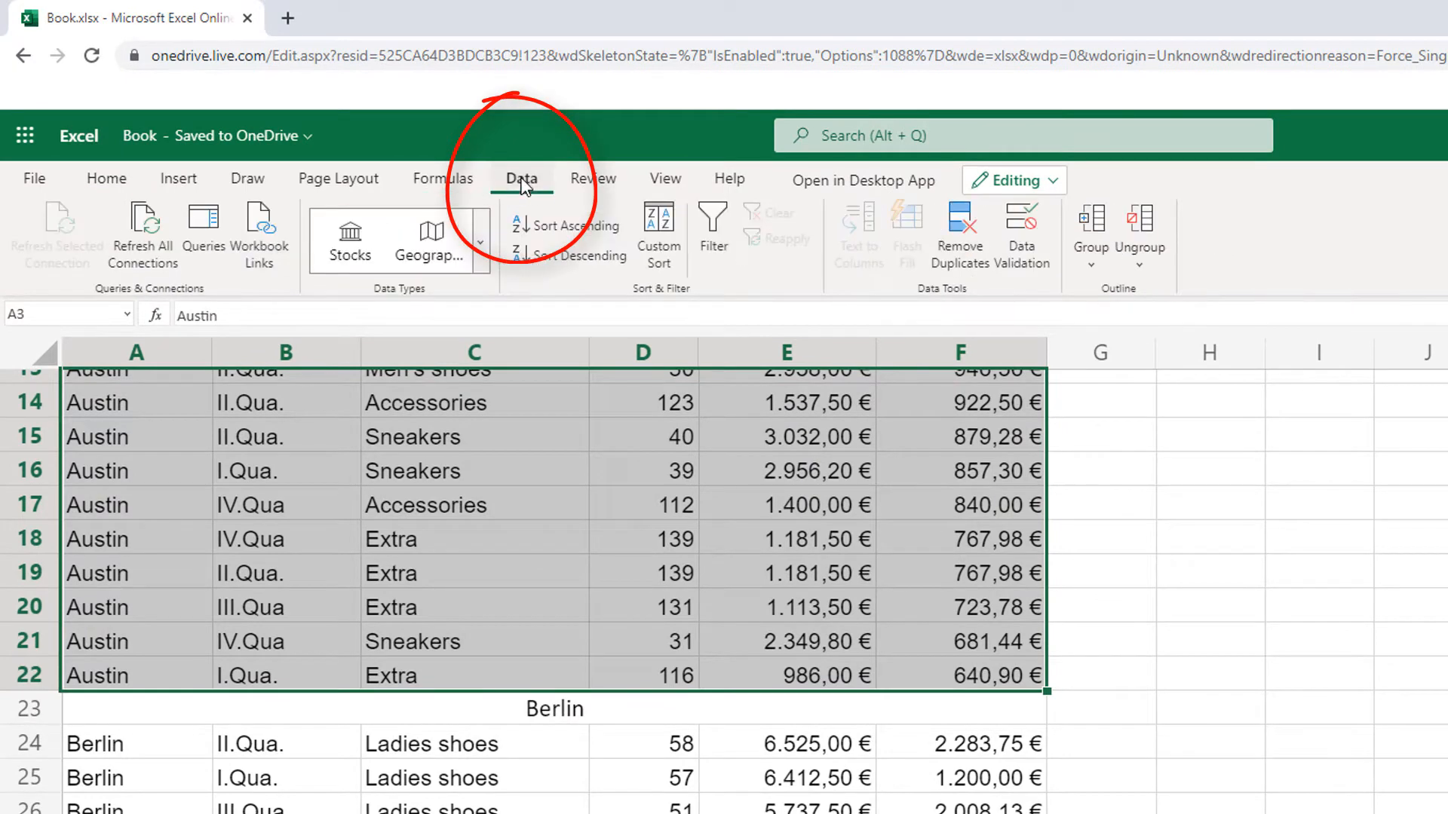
pyautogui.click(1098, 223)
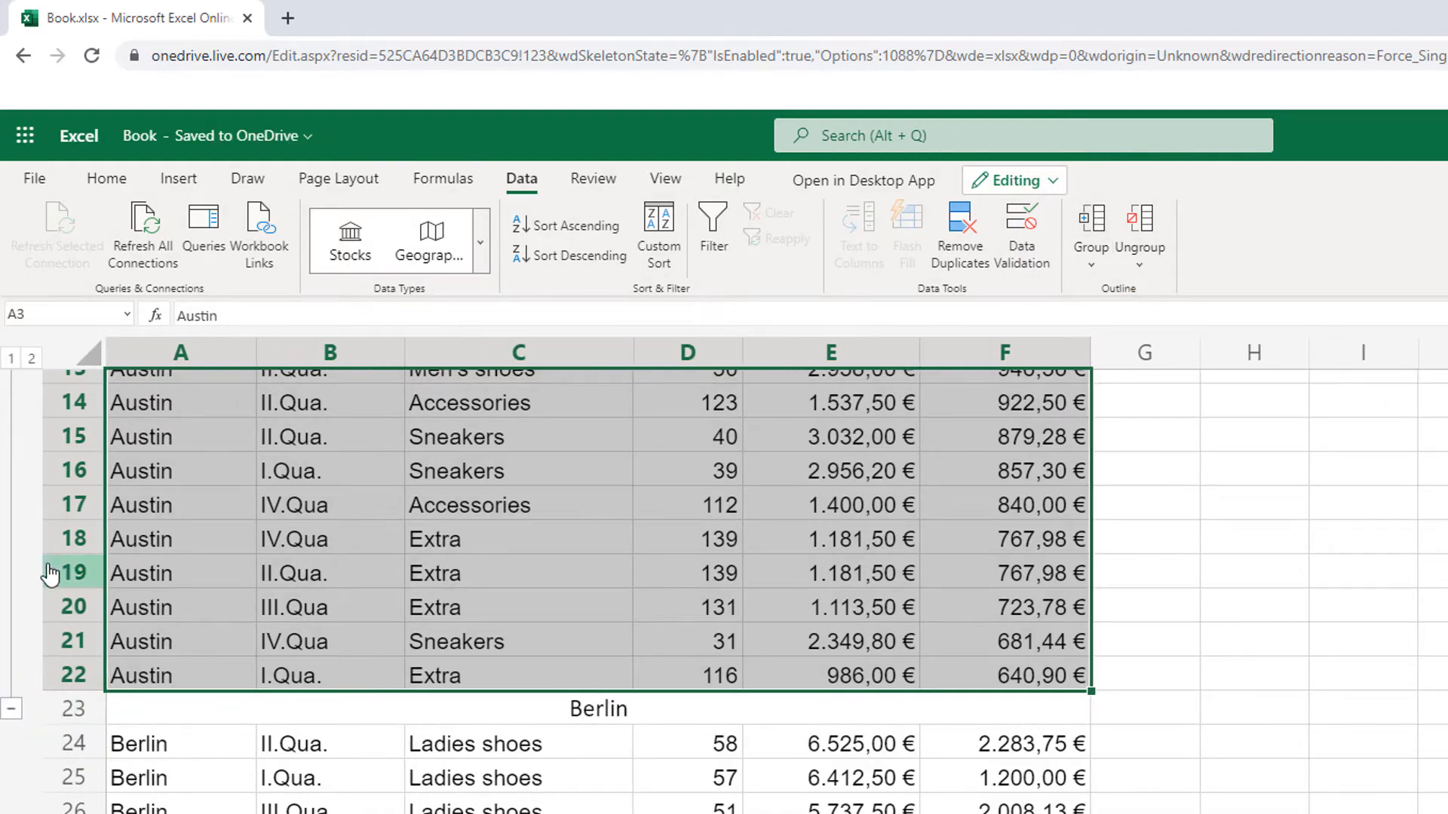
pyautogui.scroll(3, 153, 596)
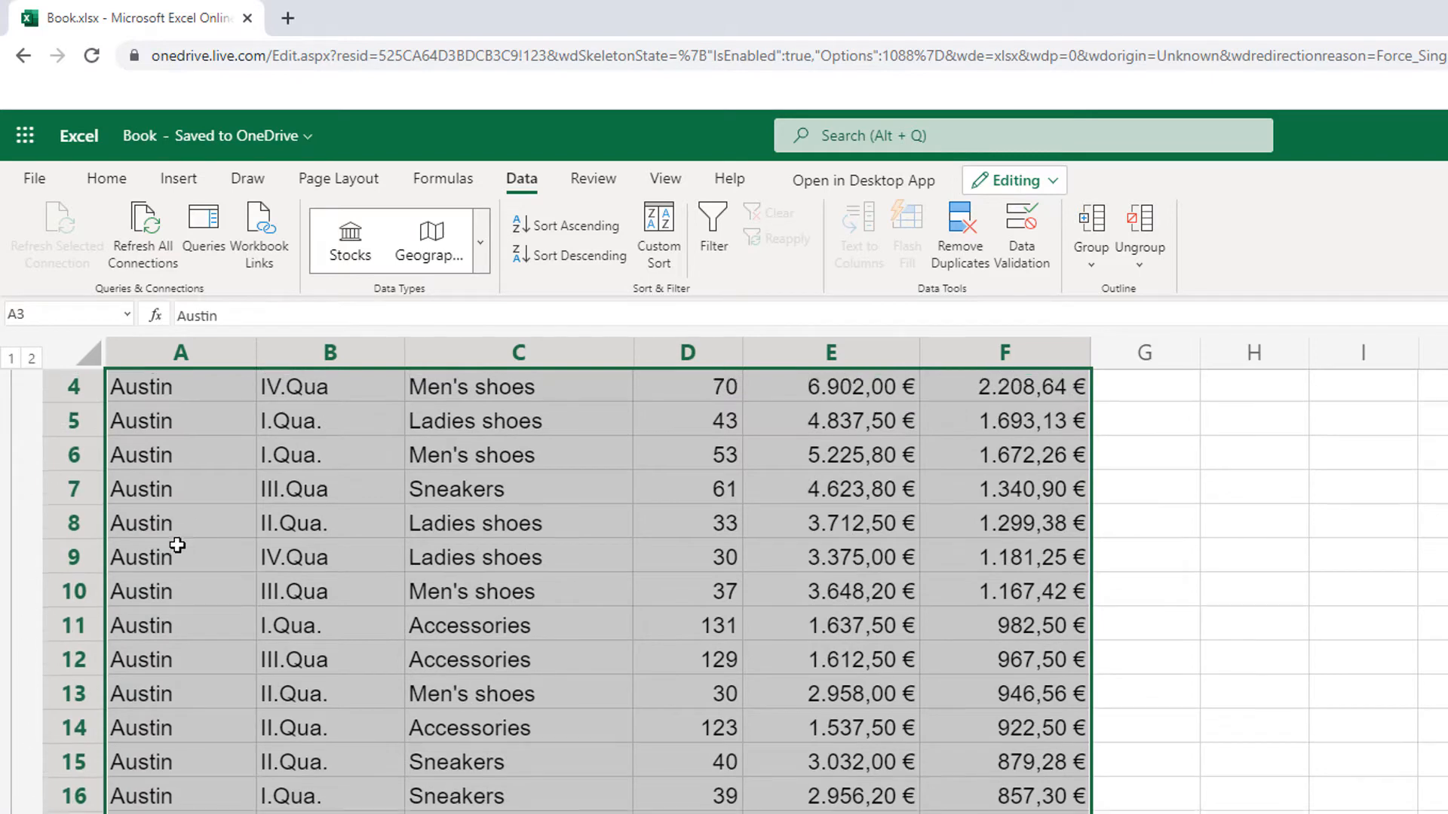
# Step: Collapse the grouped Austin rows 3 to 22 and select the empty cell G23 beside the Berlin heading
pyautogui.scroll(1, 71, 500)
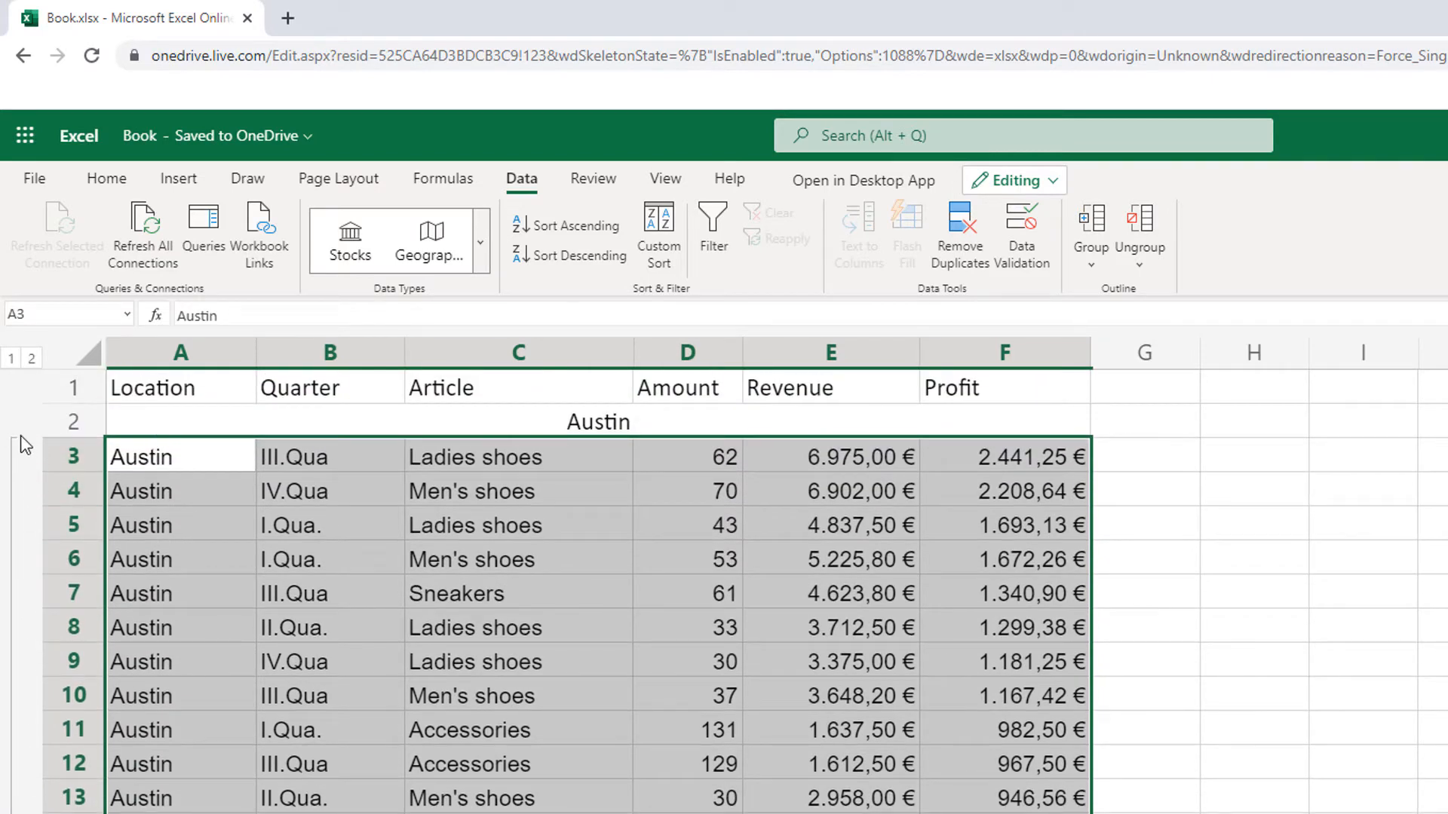
pyautogui.scroll(-4, 136, 515)
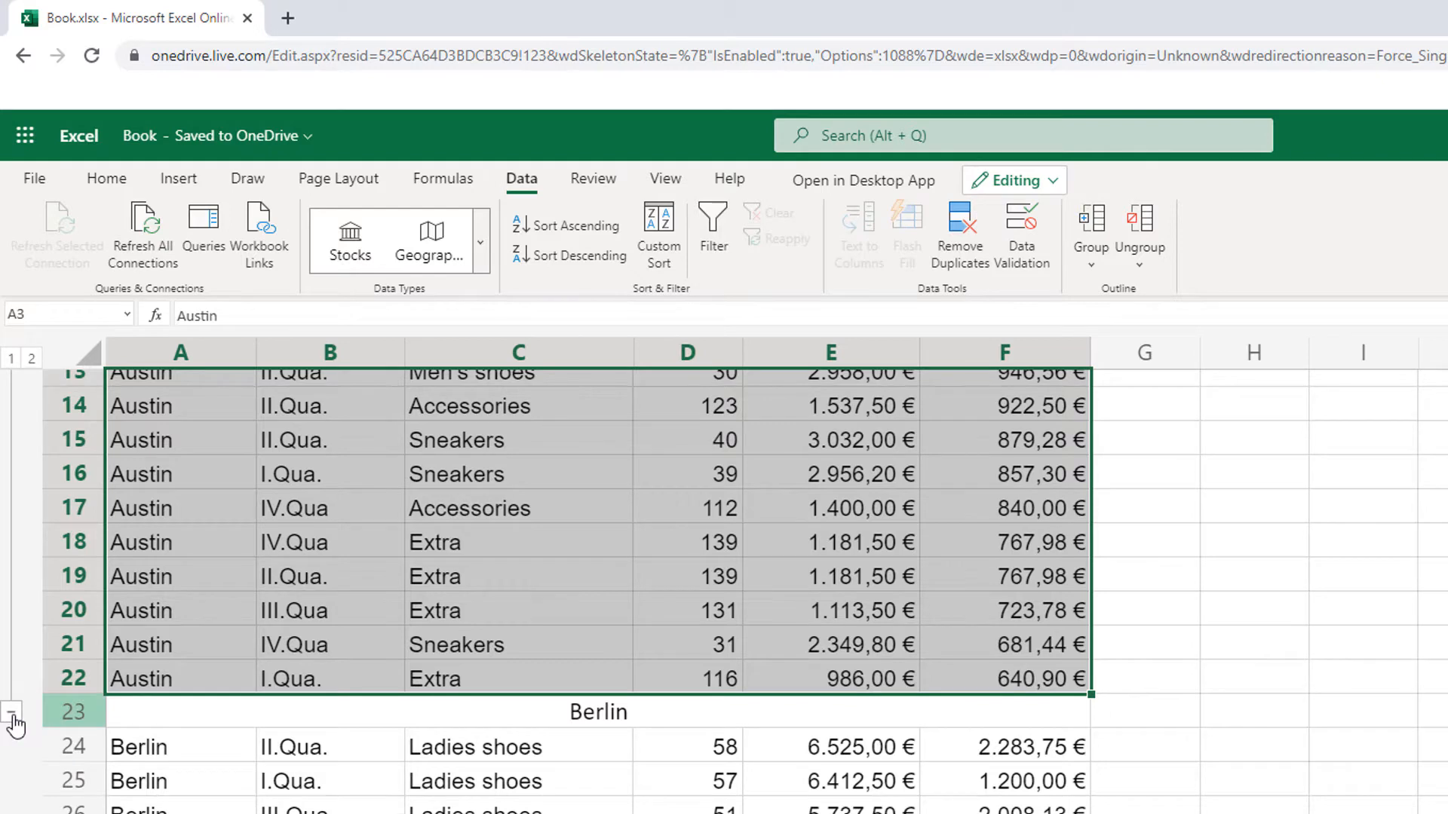
pyautogui.click(12, 714)
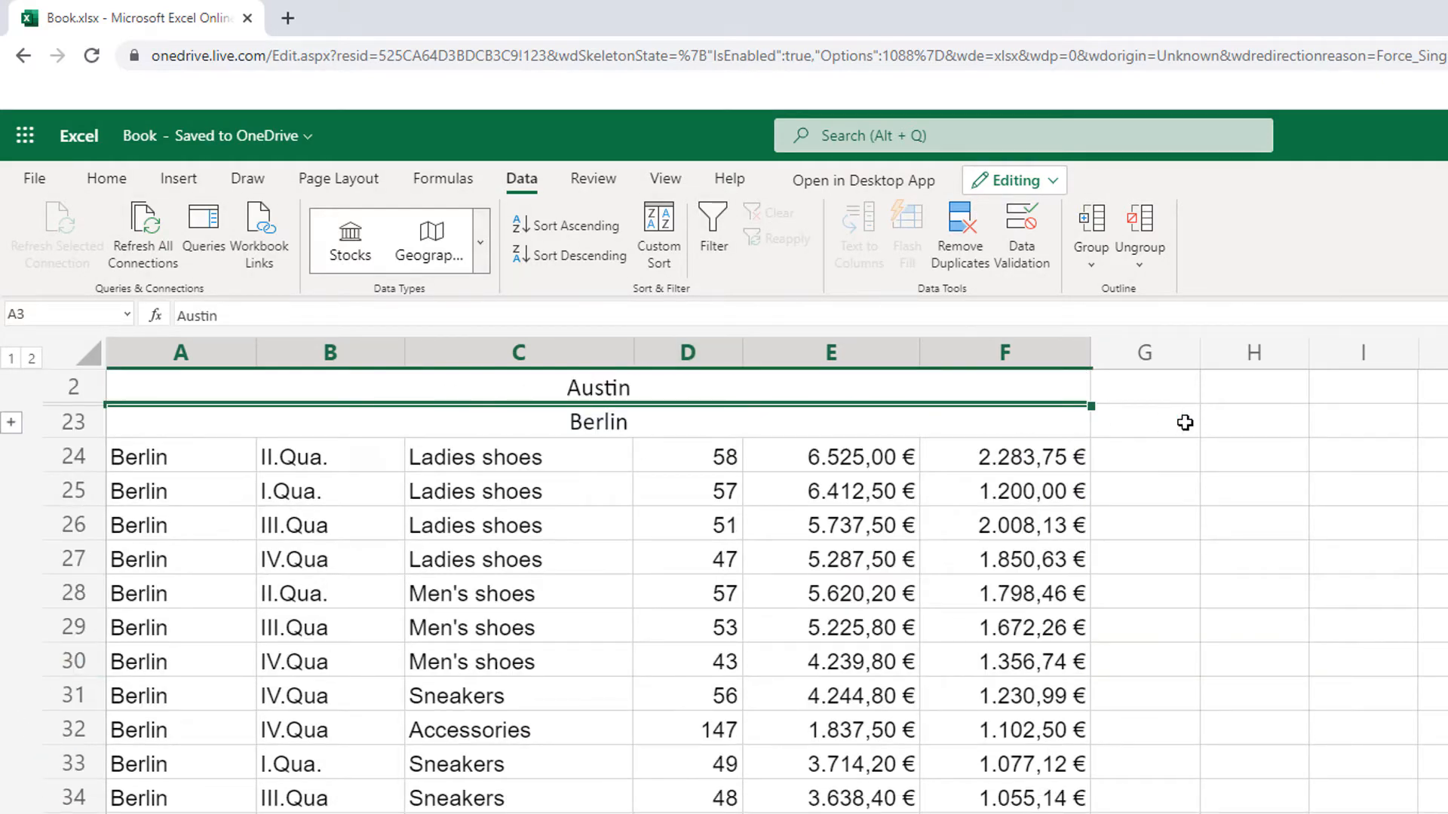
pyautogui.click(1152, 407)
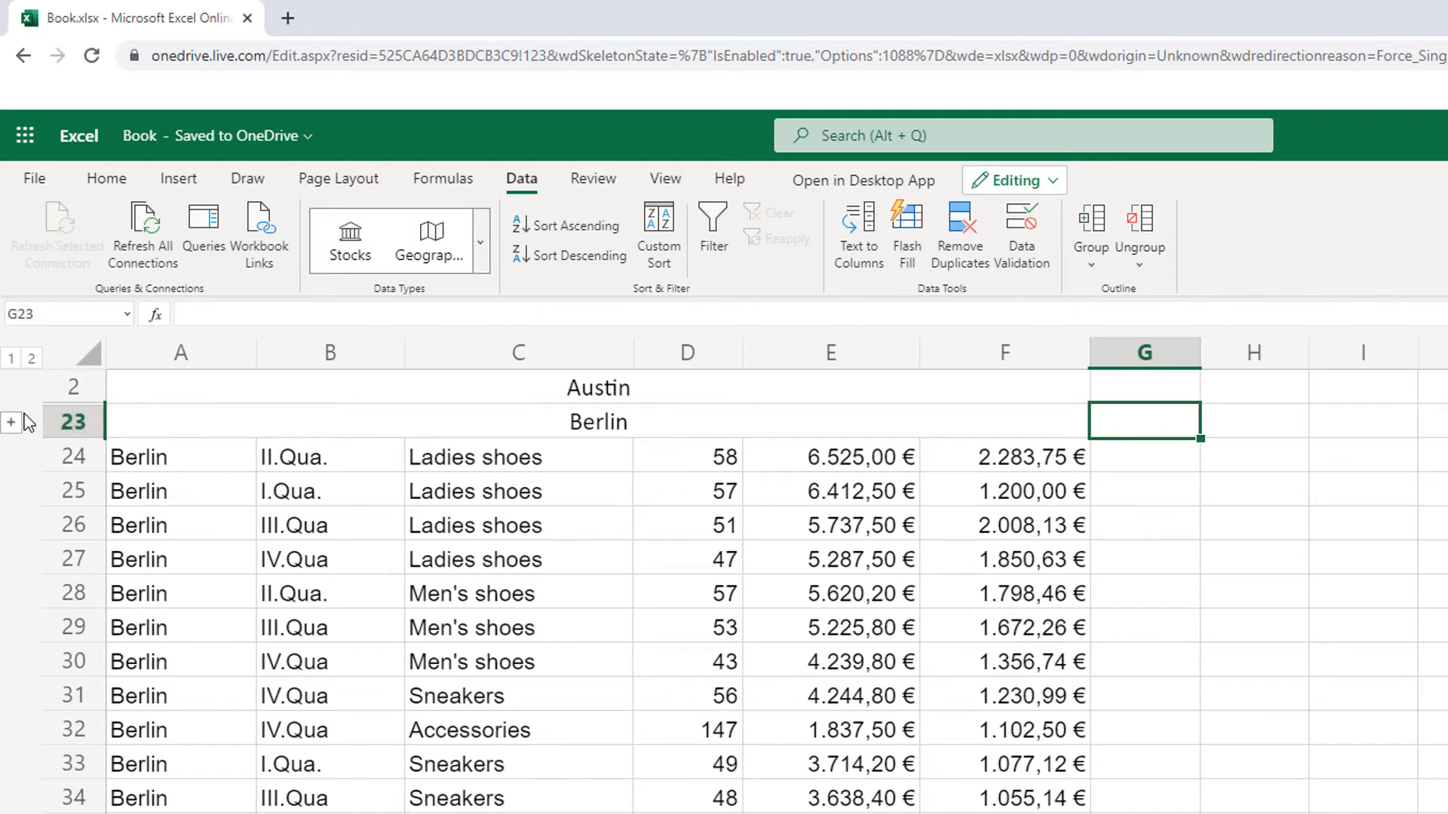
# Step: Expand the Austin group to show its rows, and collapse it again
pyautogui.scroll(1, 182, 395)
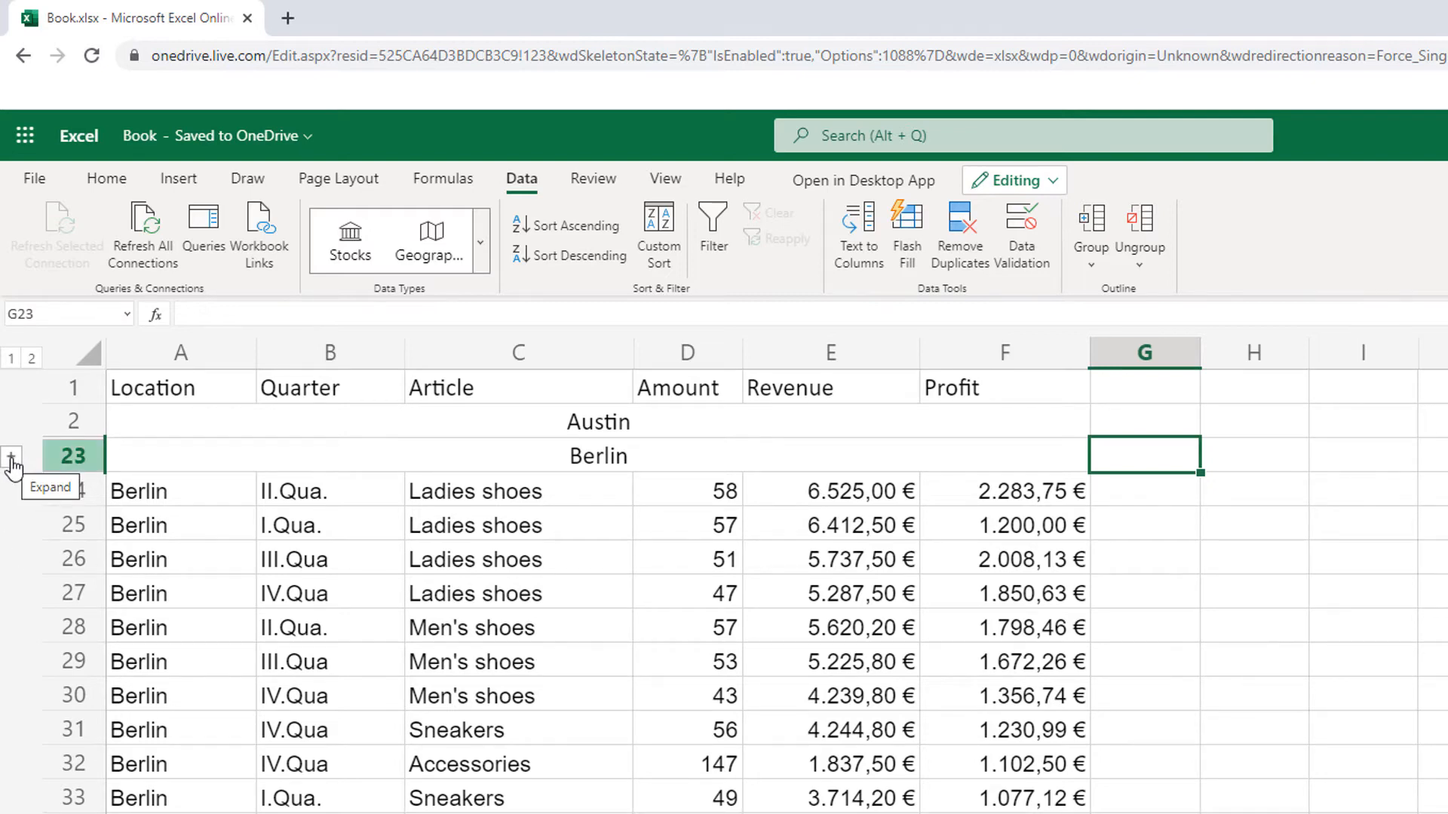
pyautogui.click(12, 458)
pyautogui.scroll(-4, 381, 462)
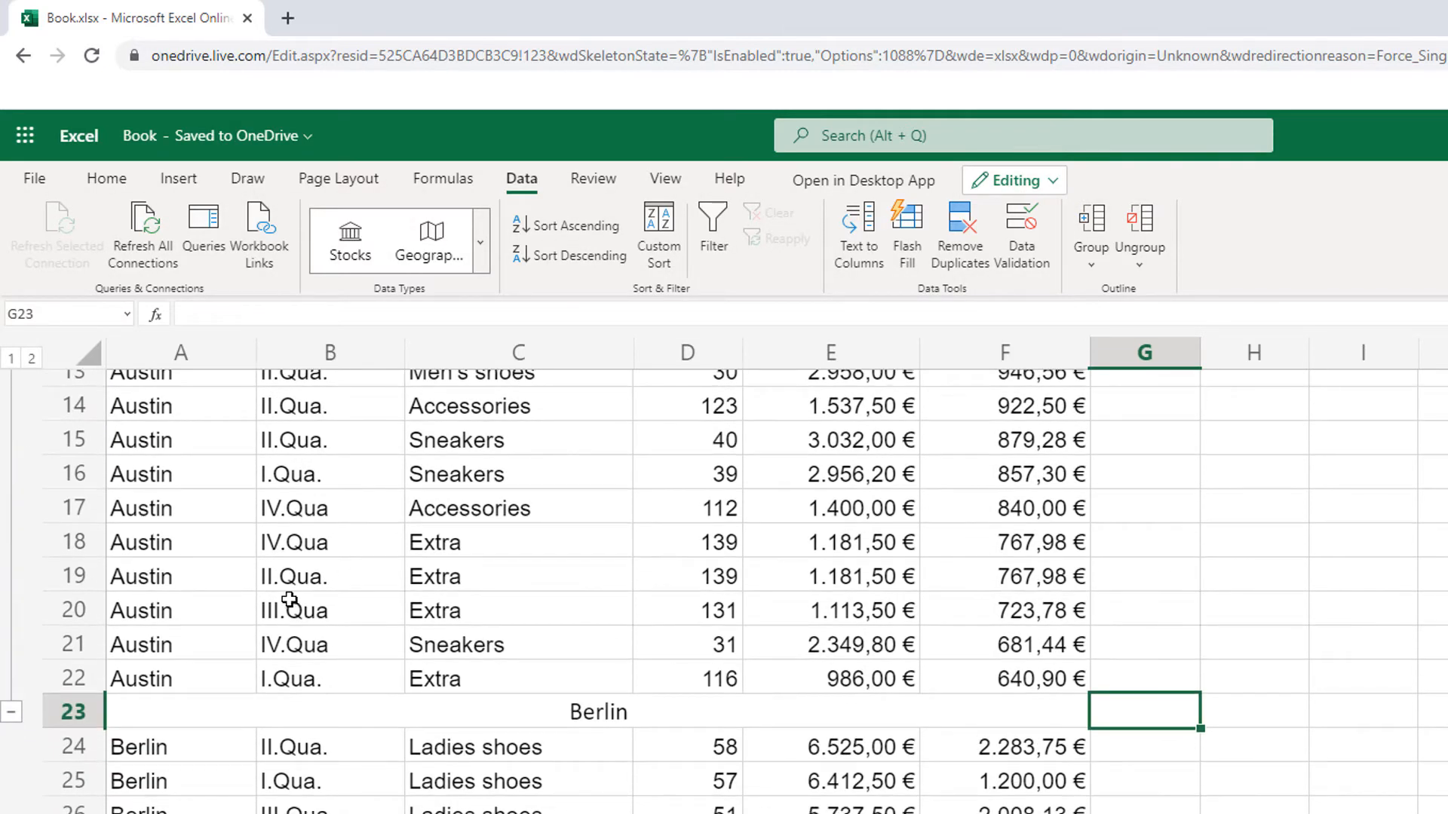
pyautogui.click(11, 712)
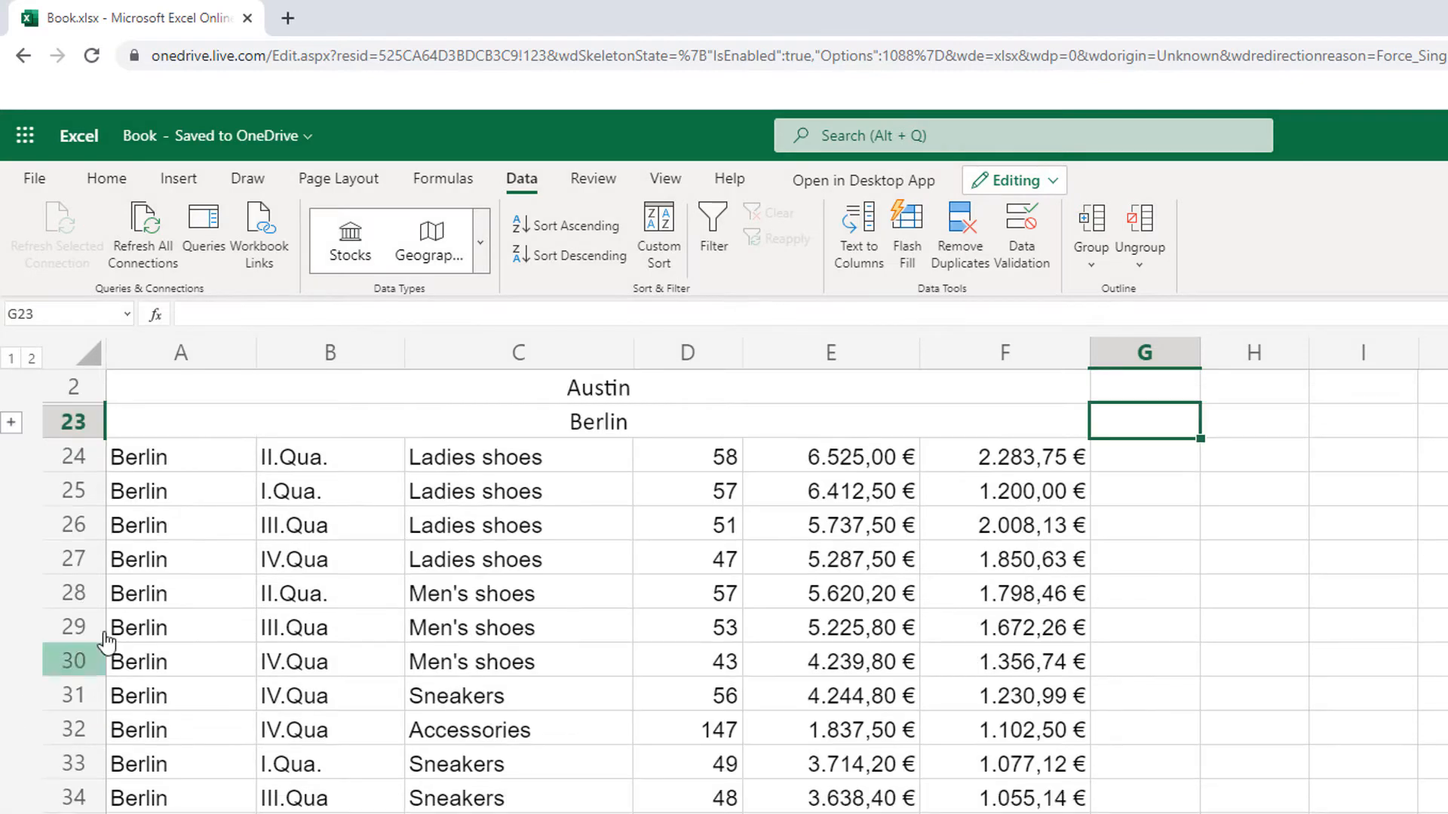
# Step: Group the Berlin data rows 24 to 43 beneath the Berlin heading into a collapsible outline
pyautogui.click(151, 458)
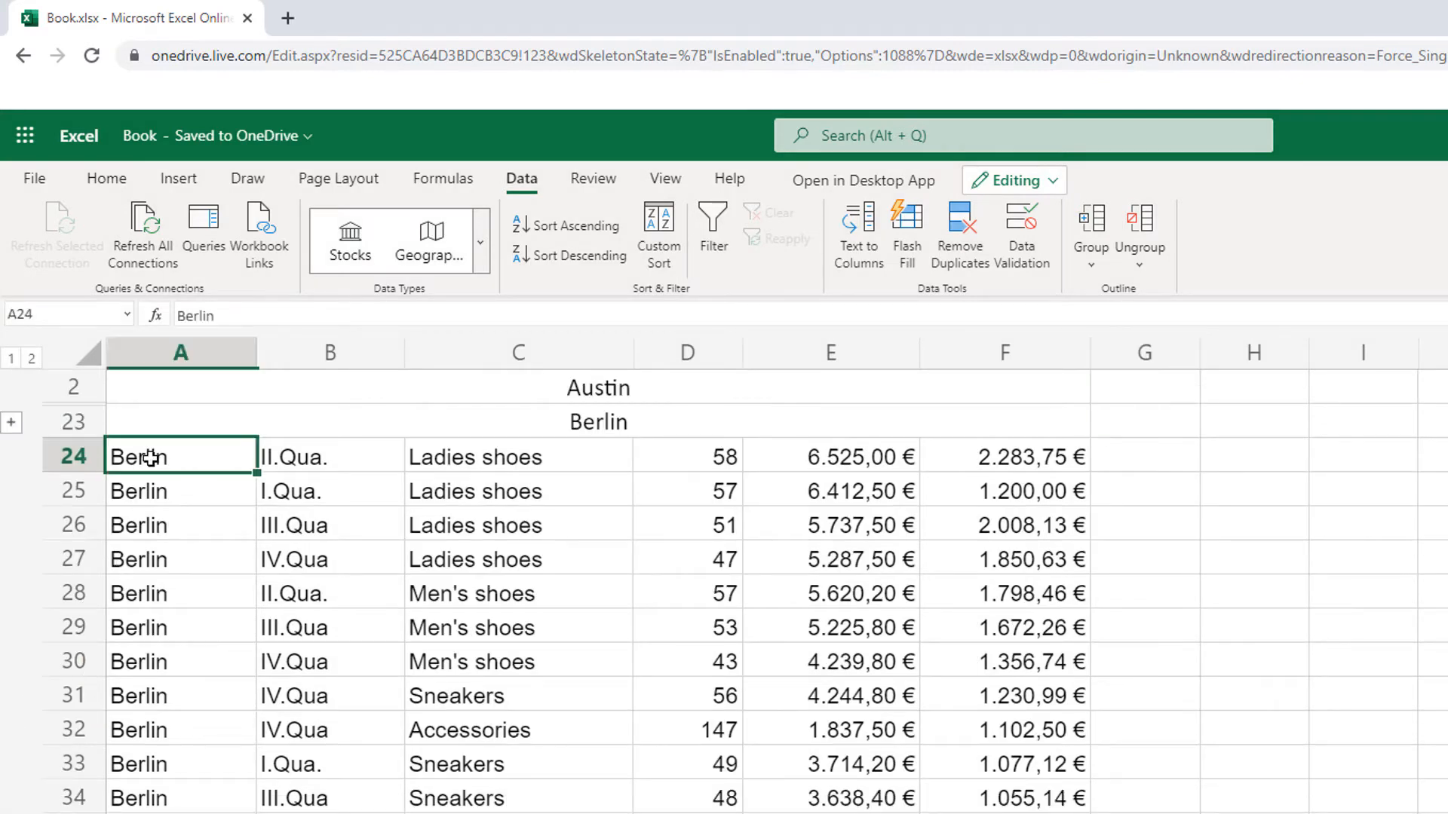
pyautogui.moveTo(154, 458); pyautogui.dragTo(1009, 804)
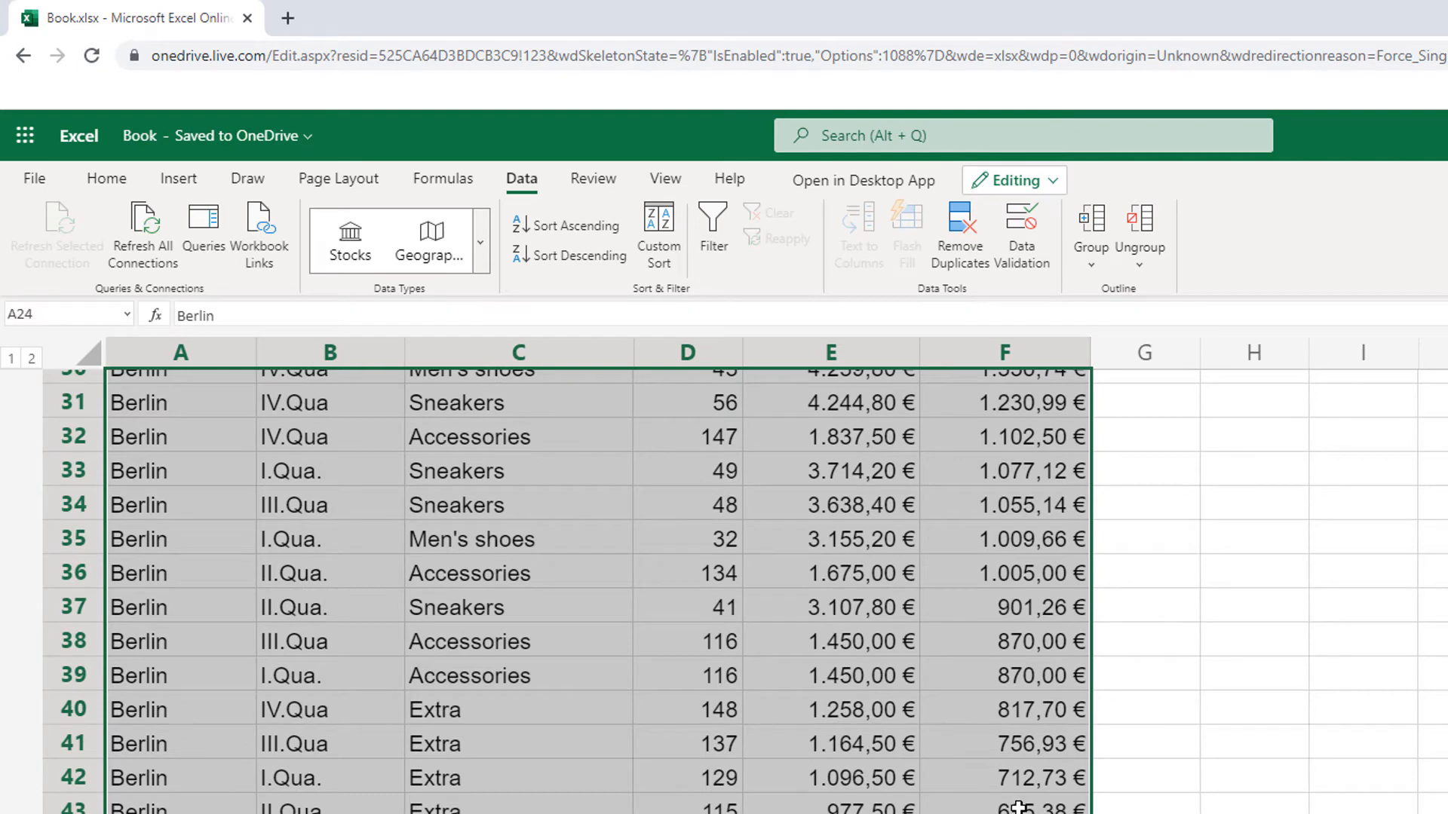
pyautogui.click(1097, 226)
# Step: Group the Frankfurt data rows 45 to 64 beneath the Frankfurt heading into a collapsible outline
pyautogui.scroll(-3, 172, 550)
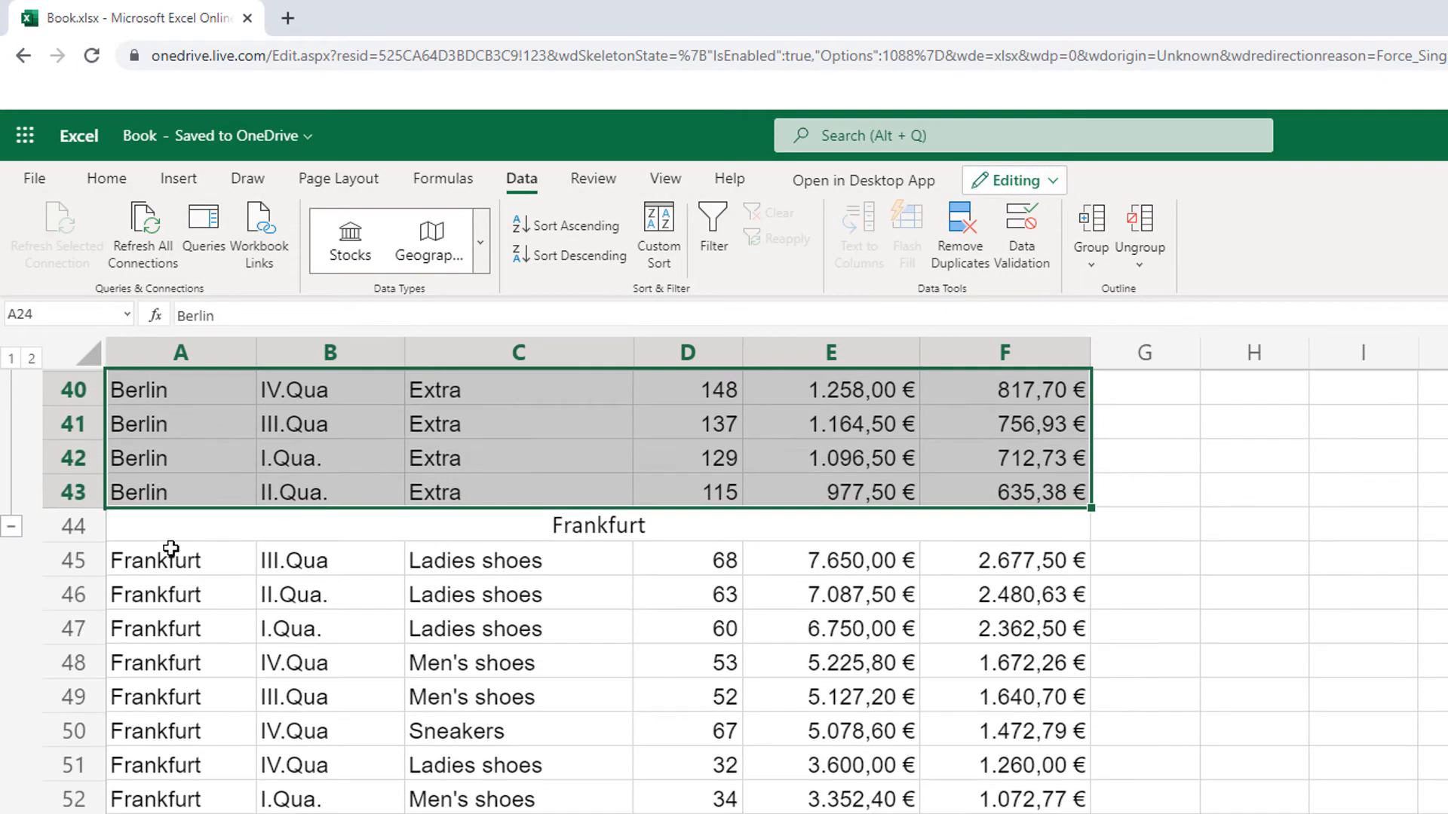
pyautogui.moveTo(172, 556); pyautogui.dragTo(980, 813)
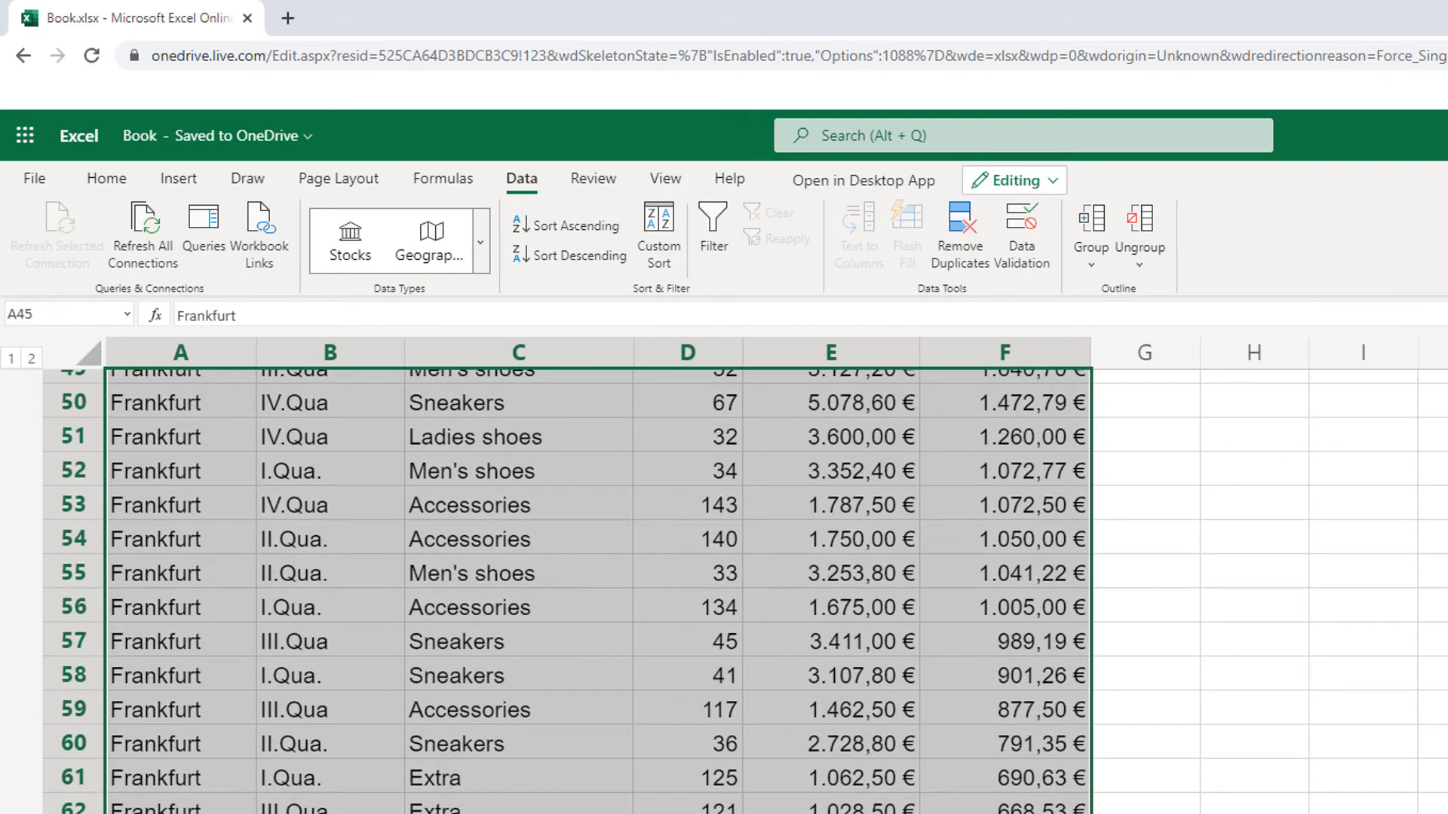
pyautogui.click(1099, 218)
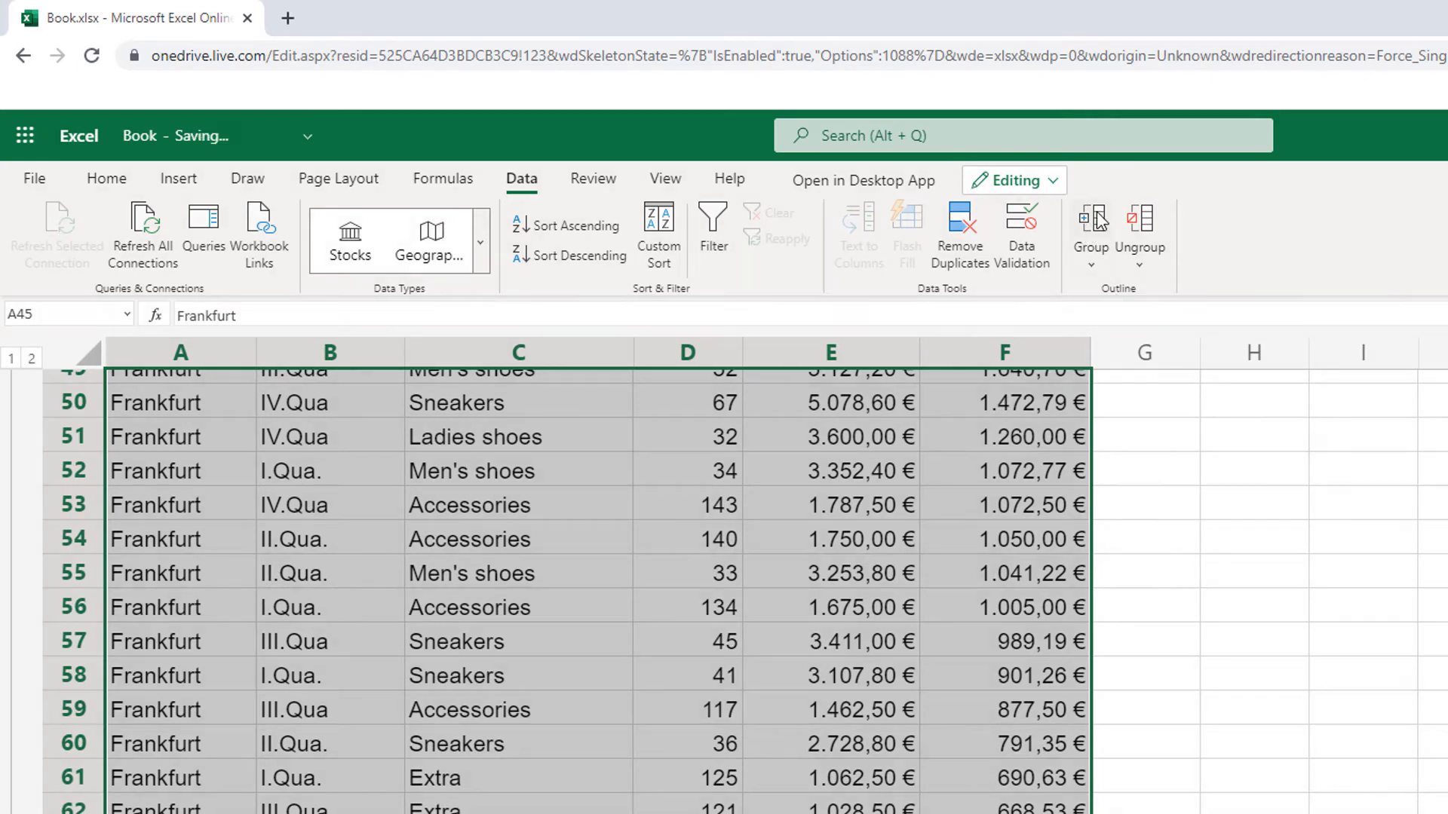
# Step: Group the New York data rows 66 to 85 beneath the New York heading into a collapsible outline
pyautogui.scroll(-4, 672, 550)
pyautogui.moveTo(138, 527); pyautogui.dragTo(980, 813)
pyautogui.click(1099, 215)
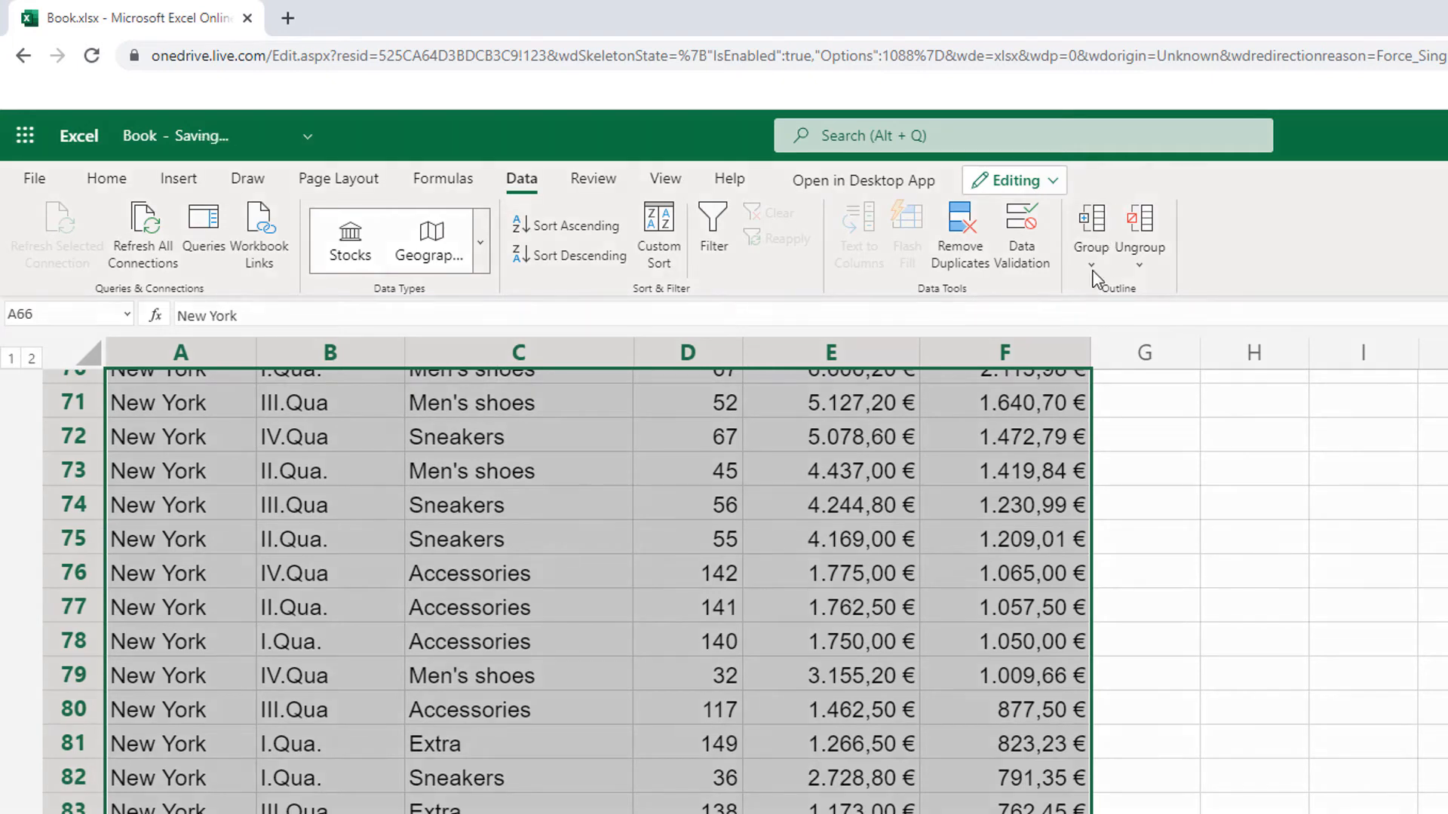
# Step: Group the Sydney data rows 87 to 106 beneath the Sydney heading into a collapsible outline
pyautogui.scroll(-5, 172, 411)
pyautogui.moveTo(172, 411); pyautogui.dragTo(1033, 778)
pyautogui.click(1091, 219)
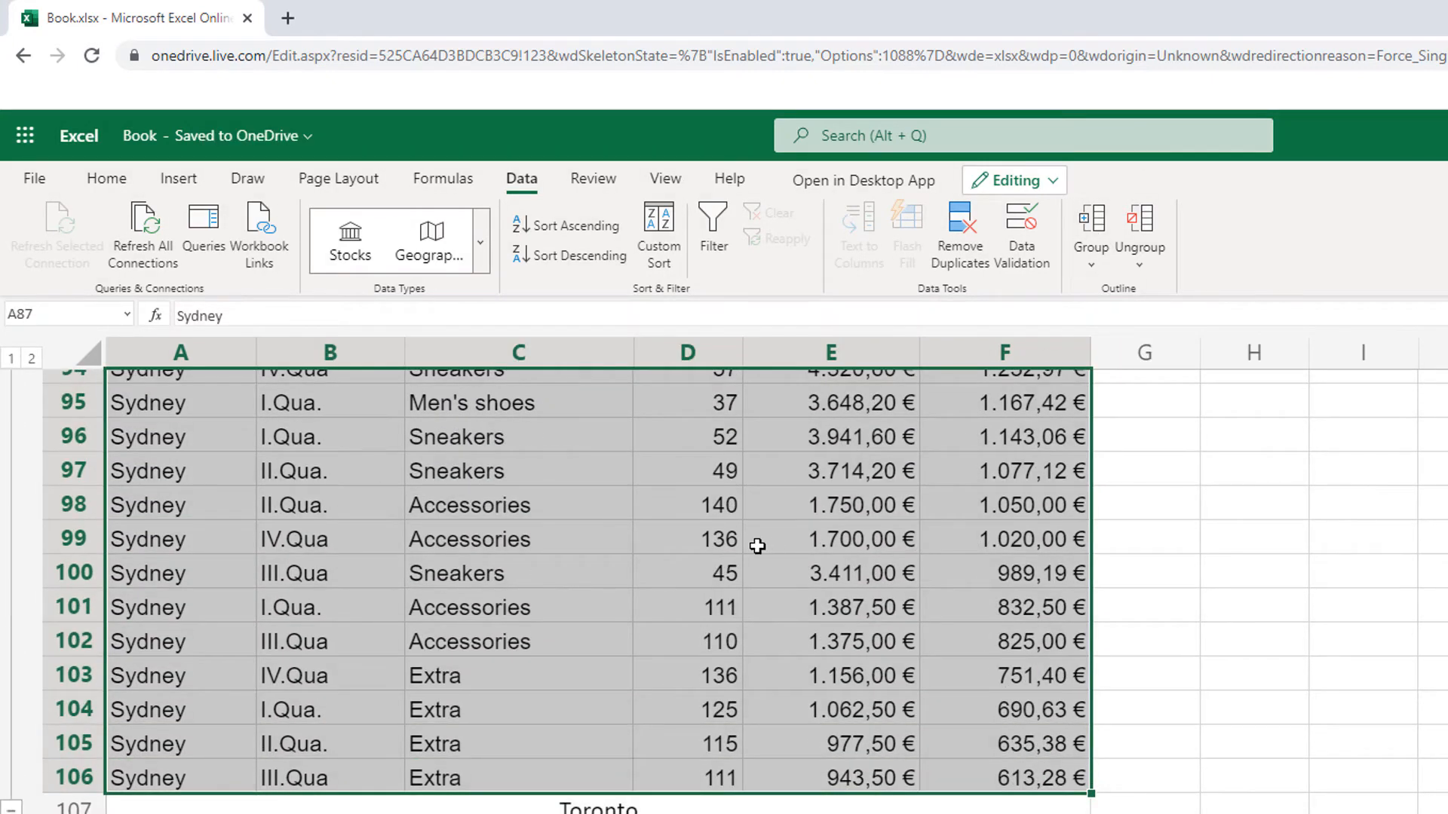
# Step: Group the Toronto data rows 108 to 127 beneath the Toronto heading and collapse the group
pyautogui.scroll(-3, 753, 540)
pyautogui.moveTo(169, 532); pyautogui.dragTo(1009, 702)
pyautogui.scroll(3, 671, 486)
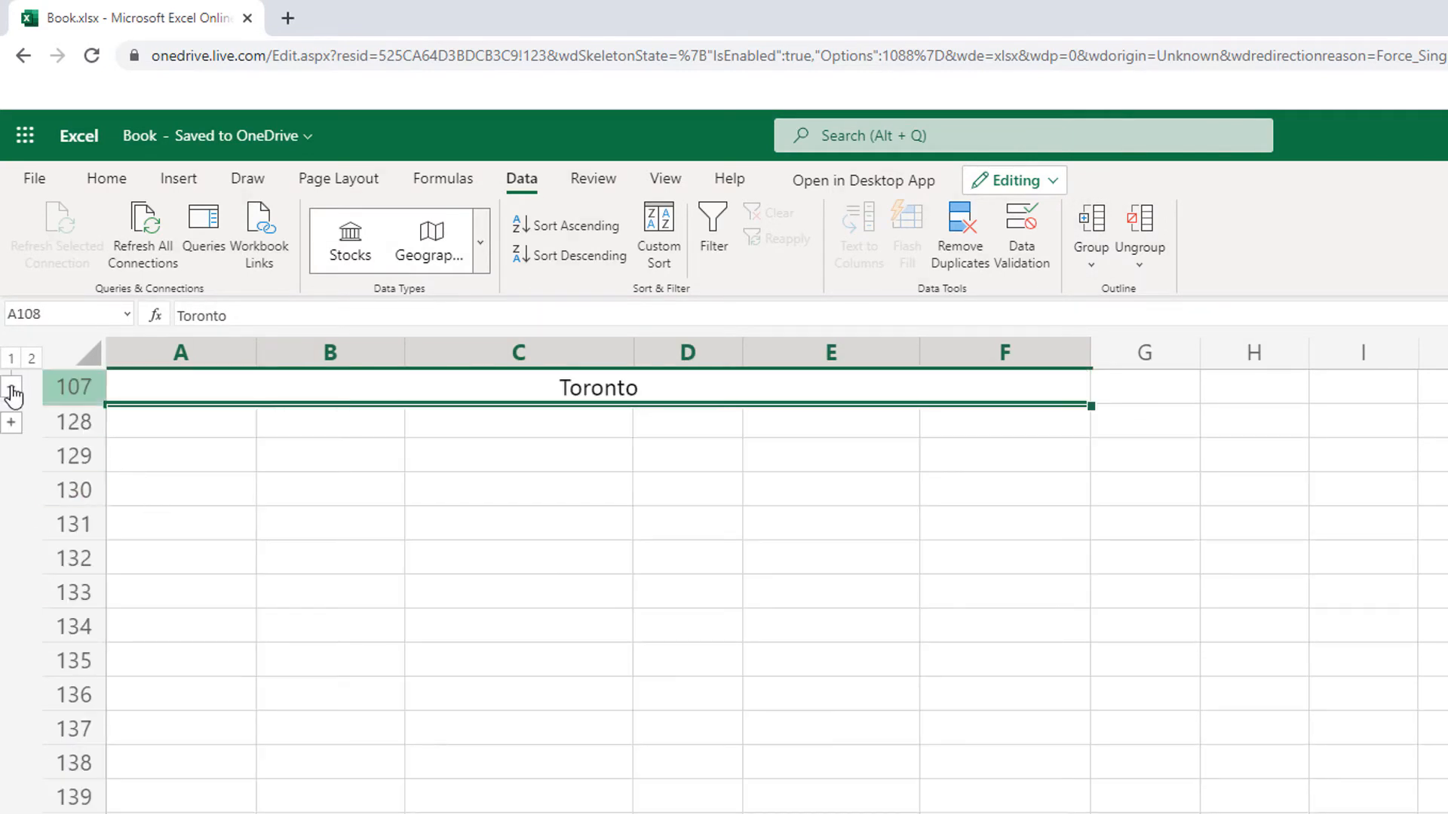
# Step: Collapse the Sydney, New York, Frankfurt and Berlin groups so only the city headings are left showing
pyautogui.click(10, 388)
pyautogui.scroll(3, 45, 422)
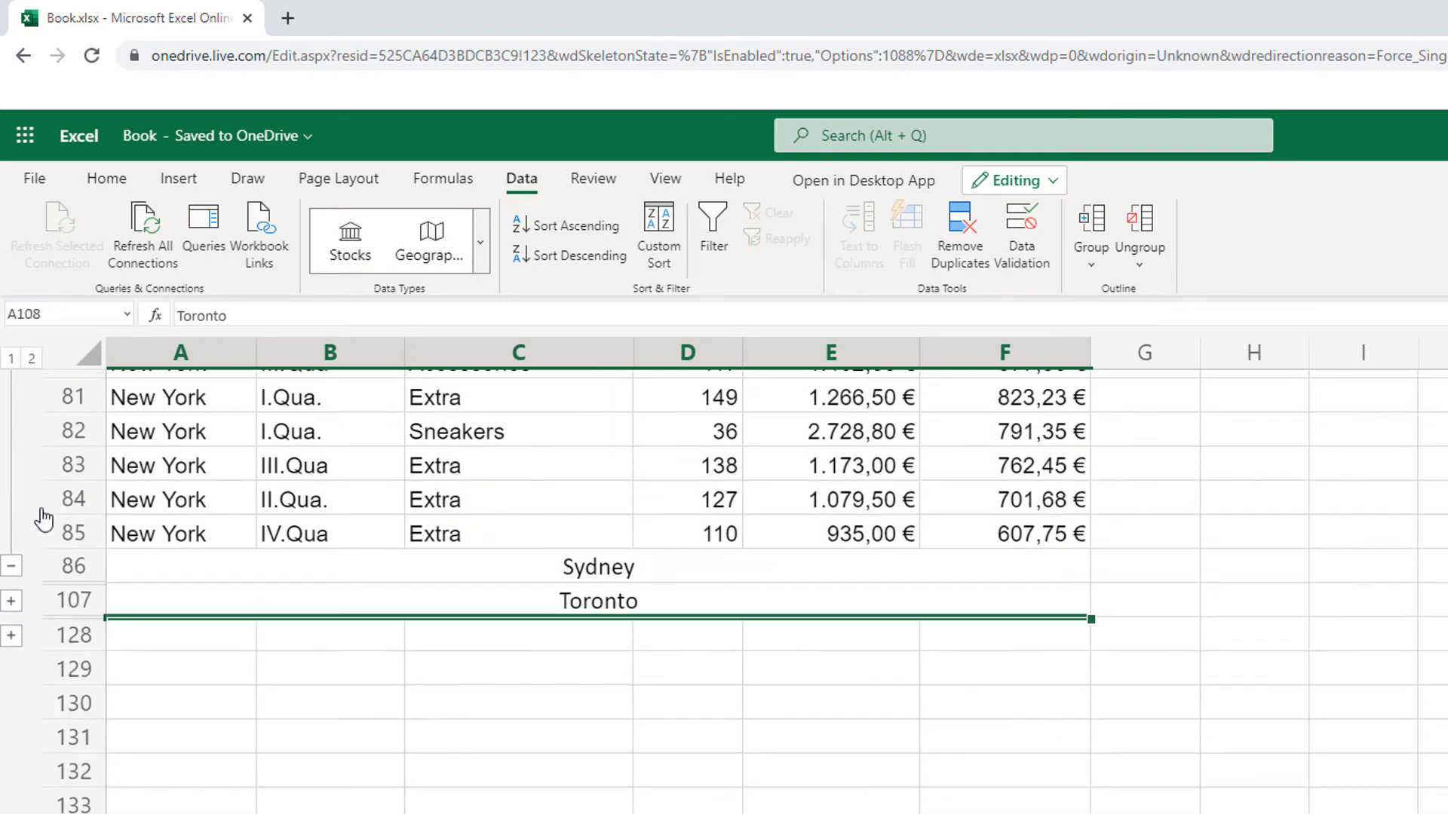
pyautogui.click(11, 567)
pyautogui.scroll(3, 247, 625)
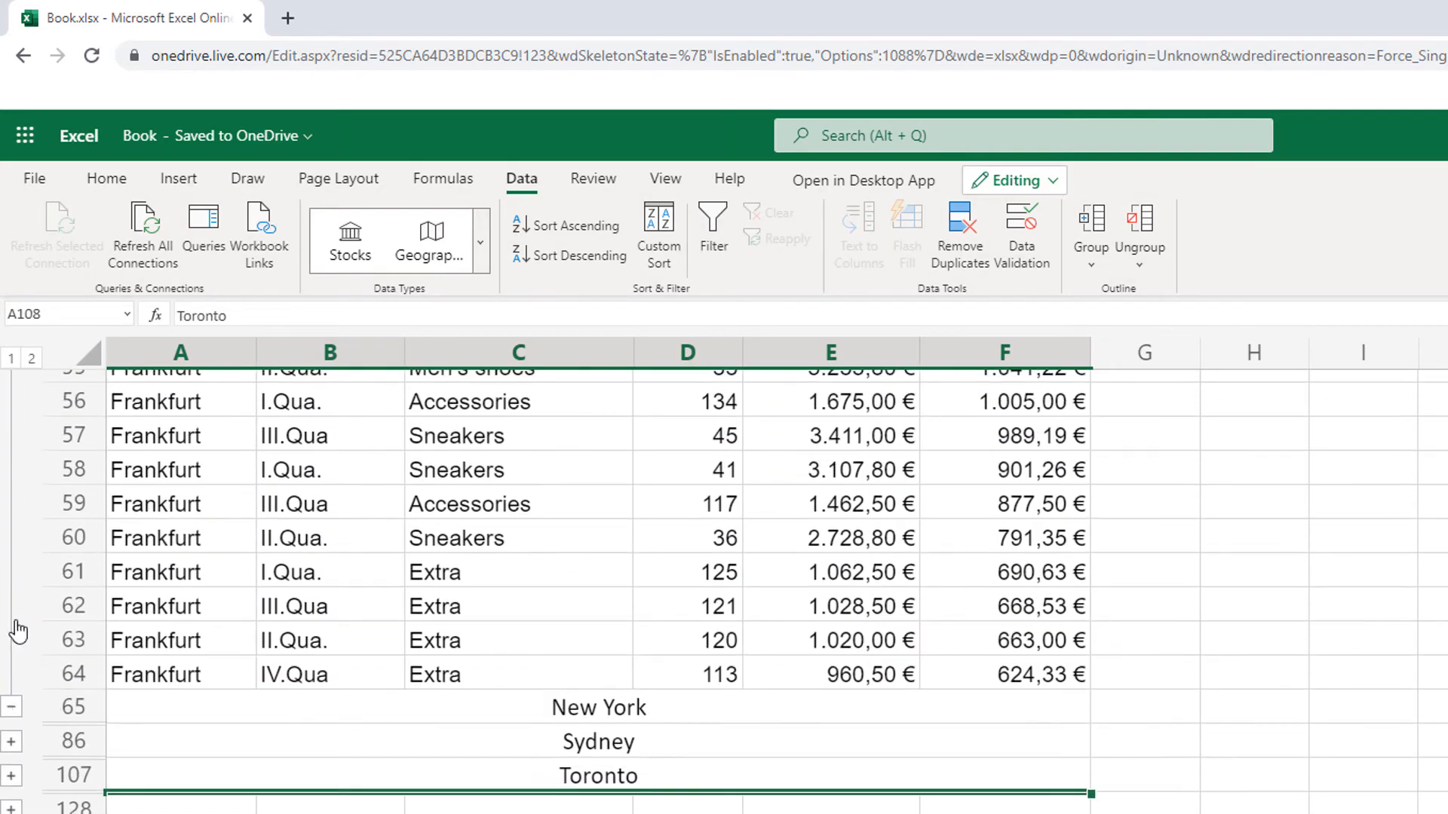
pyautogui.click(12, 704)
pyautogui.click(10, 600)
pyautogui.scroll(3, 204, 608)
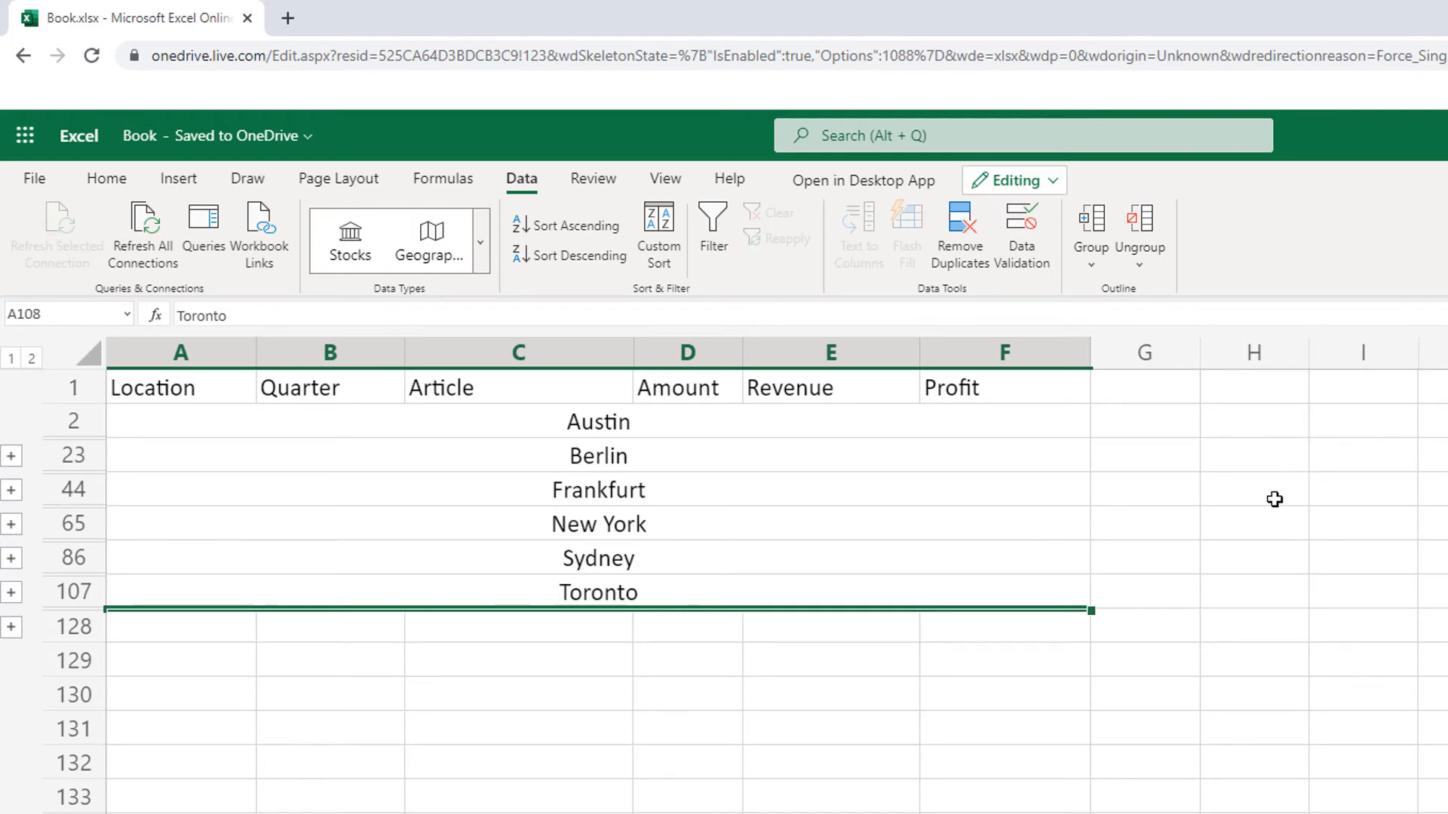
# Step: Expand the New York group to show rows 66 to 85, and collapse it again
pyautogui.click(11, 564)
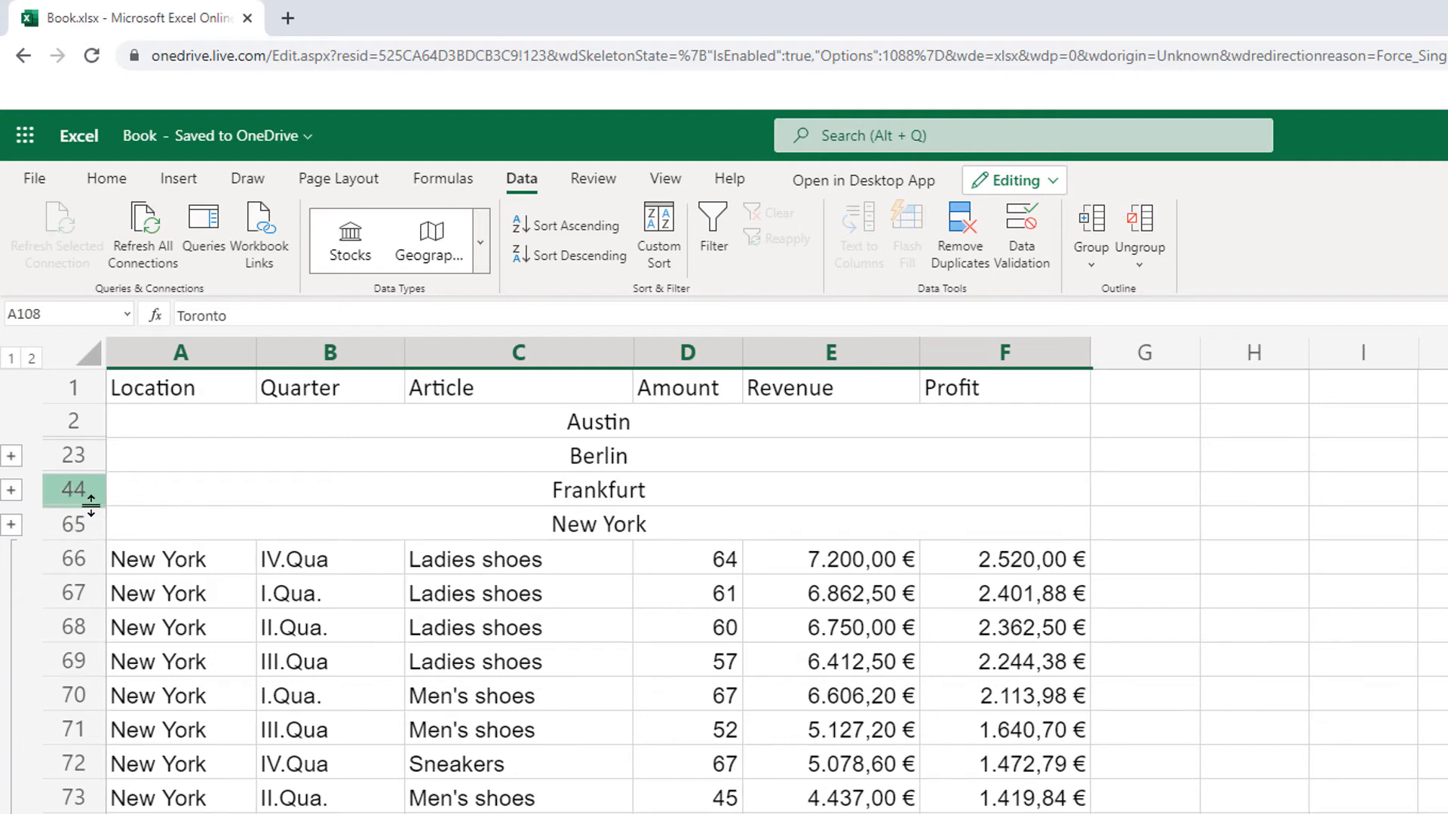
pyautogui.scroll(-4, 66, 739)
pyautogui.click(11, 809)
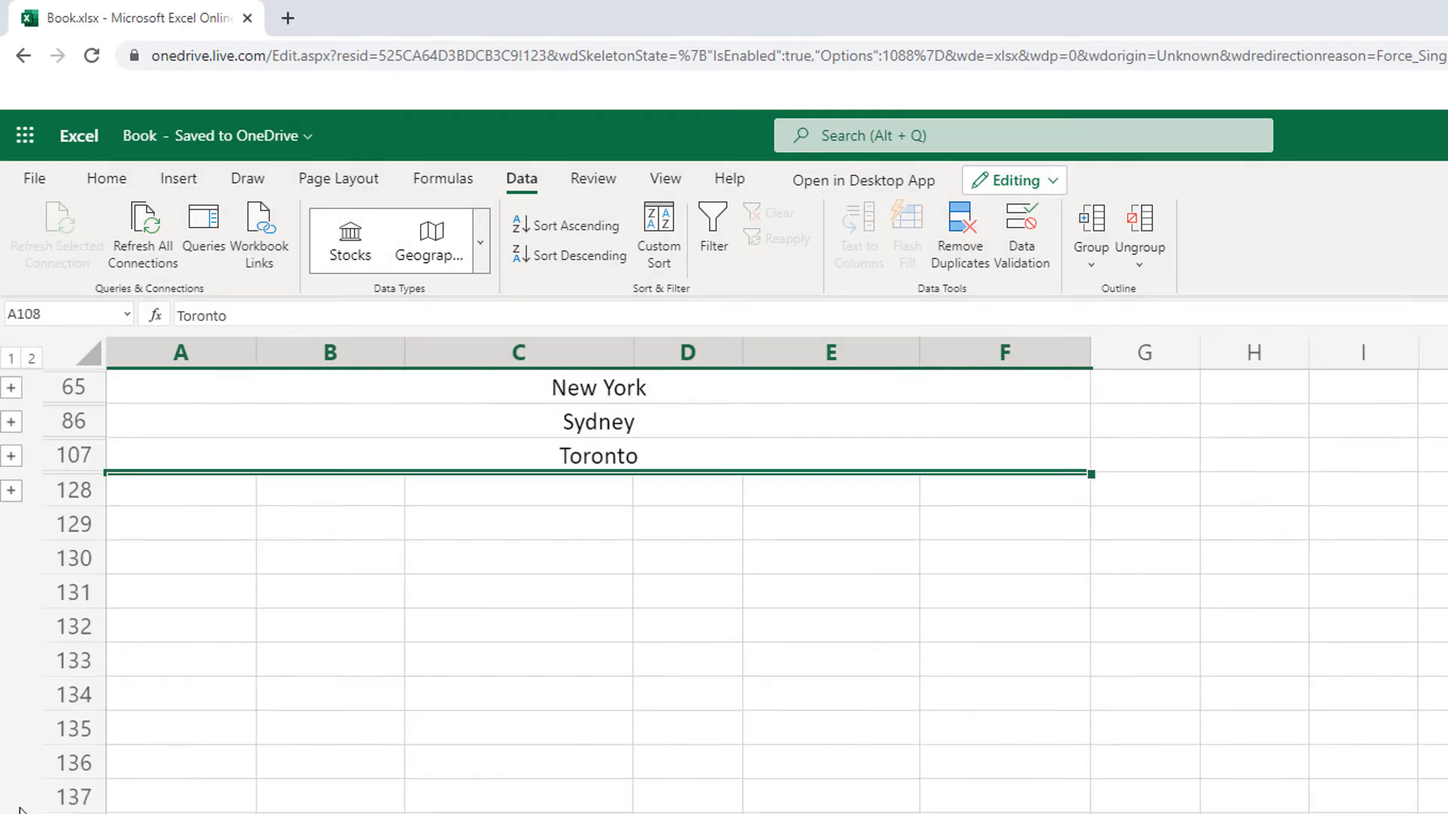
# Step: Expand the Toronto group beneath the Toronto heading and look through its data rows
pyautogui.click(12, 491)
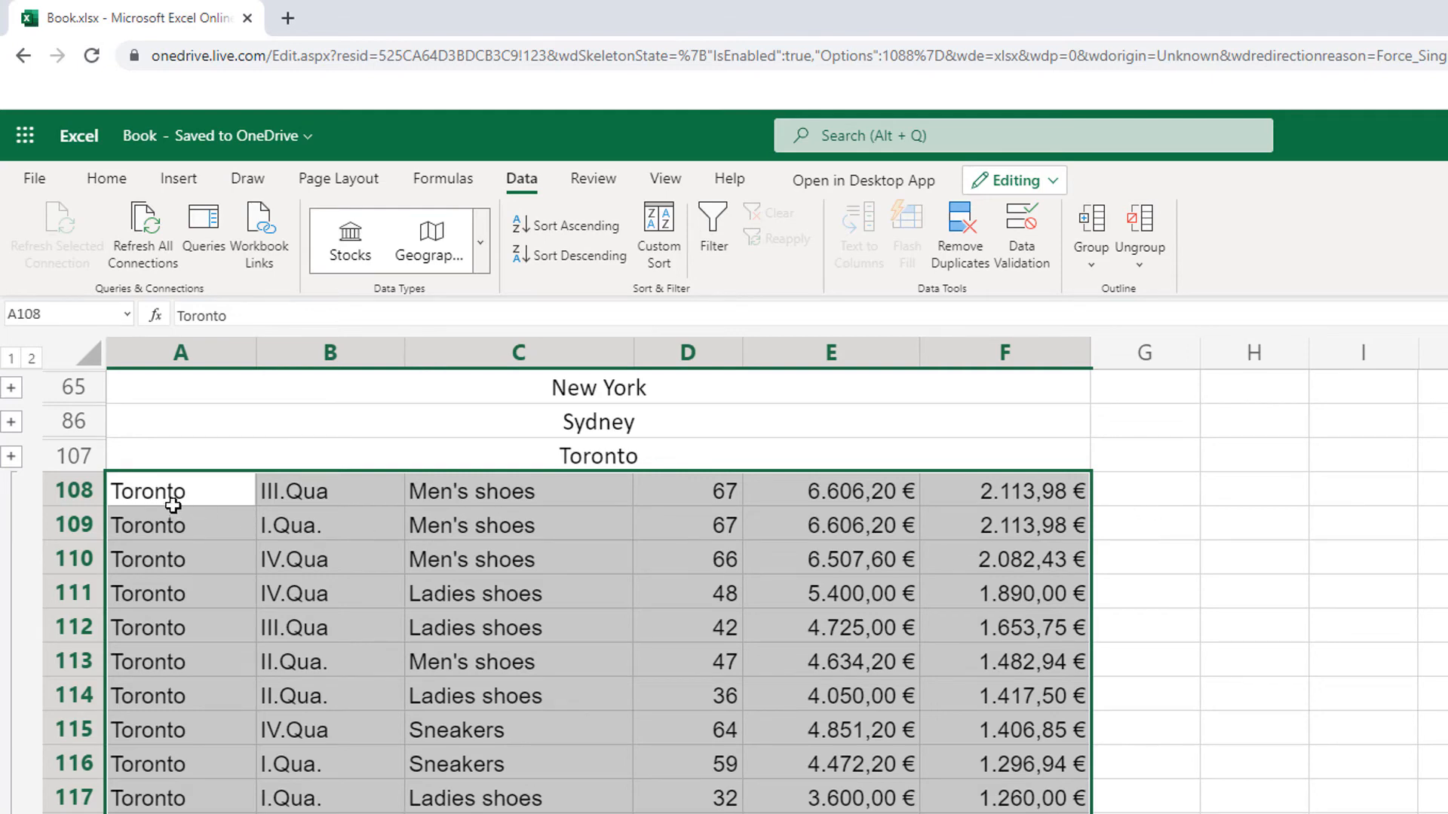
pyautogui.scroll(-2, 128, 528)
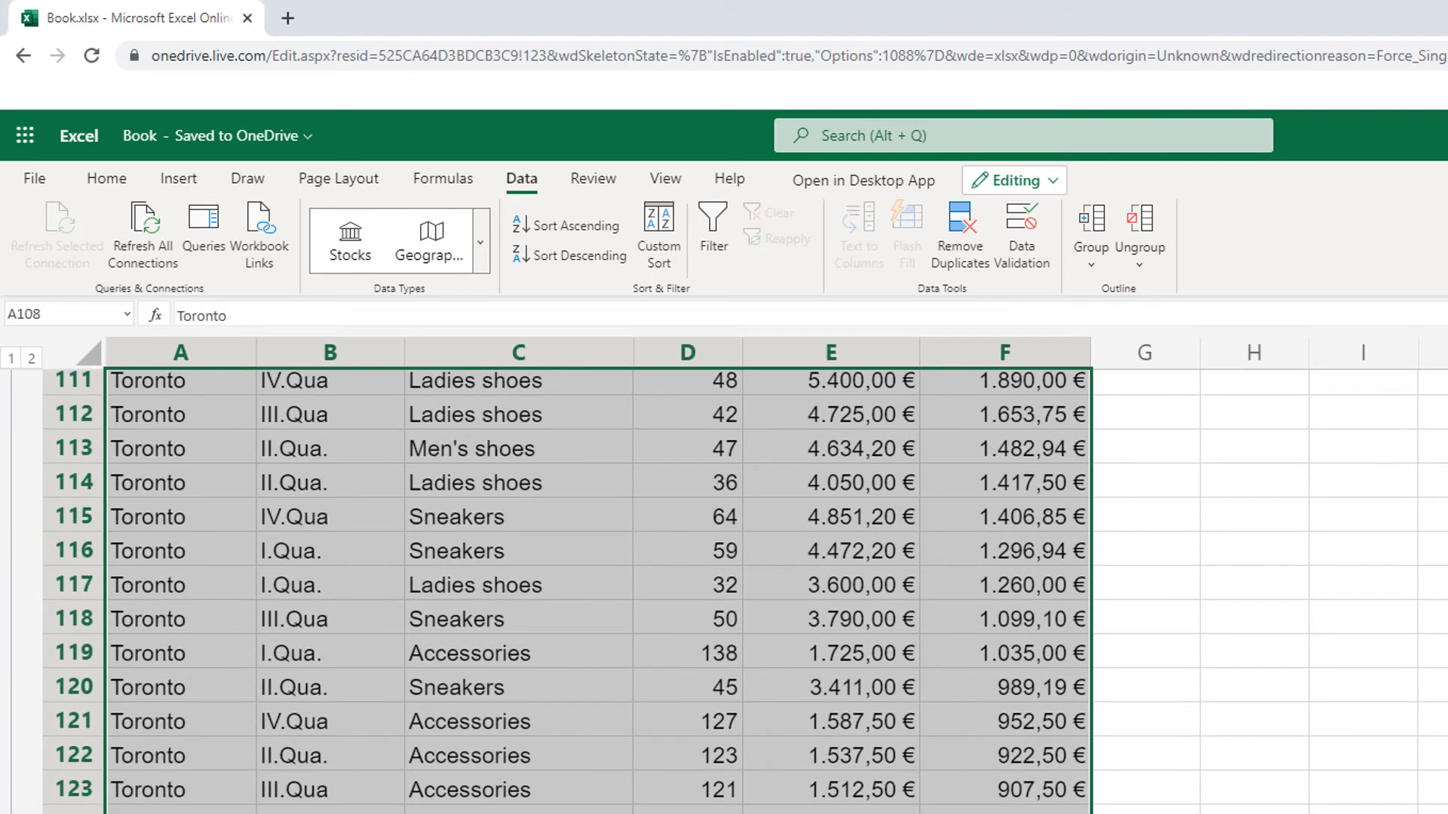